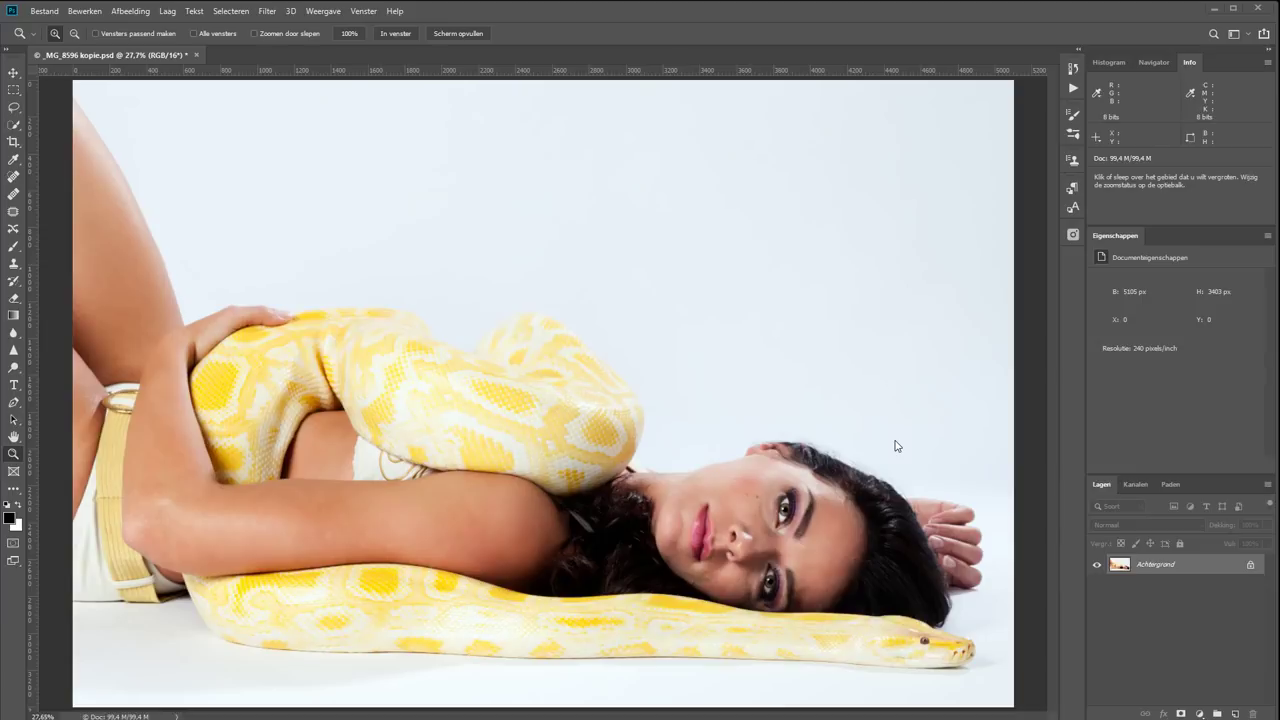
Zoom to 100%, pan to the model's face, and show the Navigator overview.
left_click(349, 33)
left_click_drag(1000, 470, 757, 371)
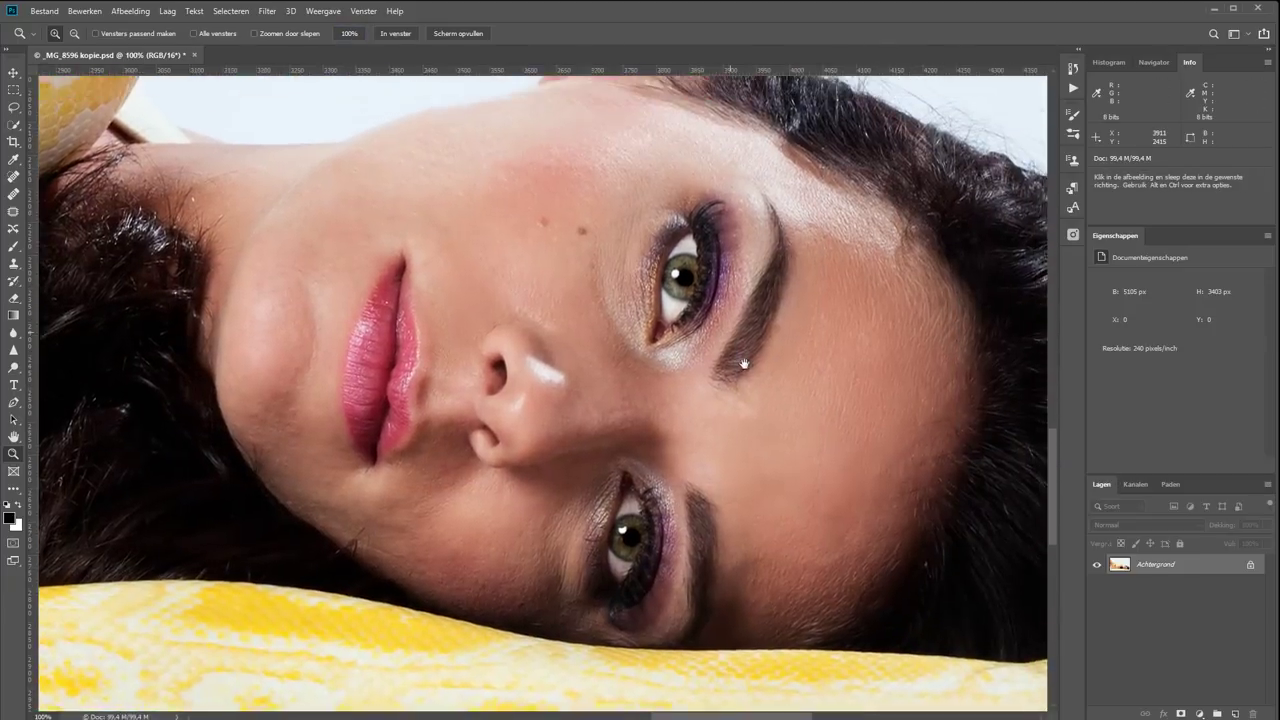
left_click(1153, 62)
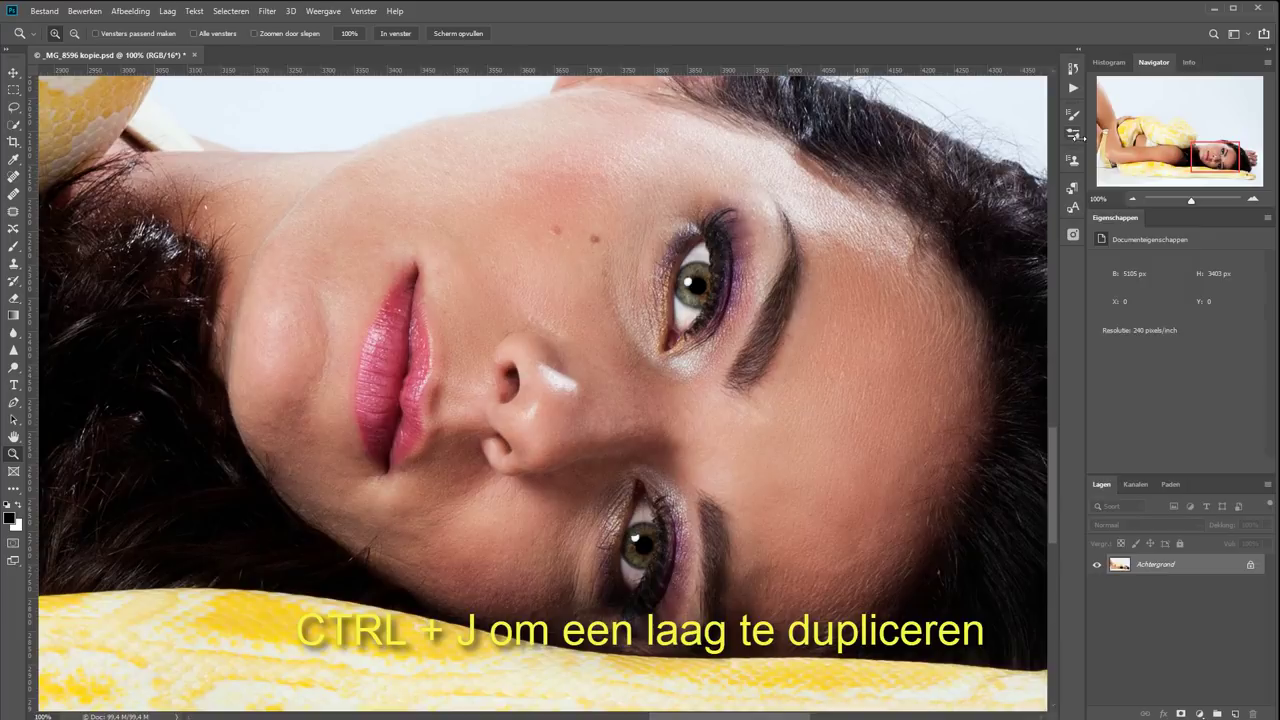
Duplicate Achtergrond with Ctrl+J and convert the copy, Laag 1, to a smart object.
key("ctrl+j")
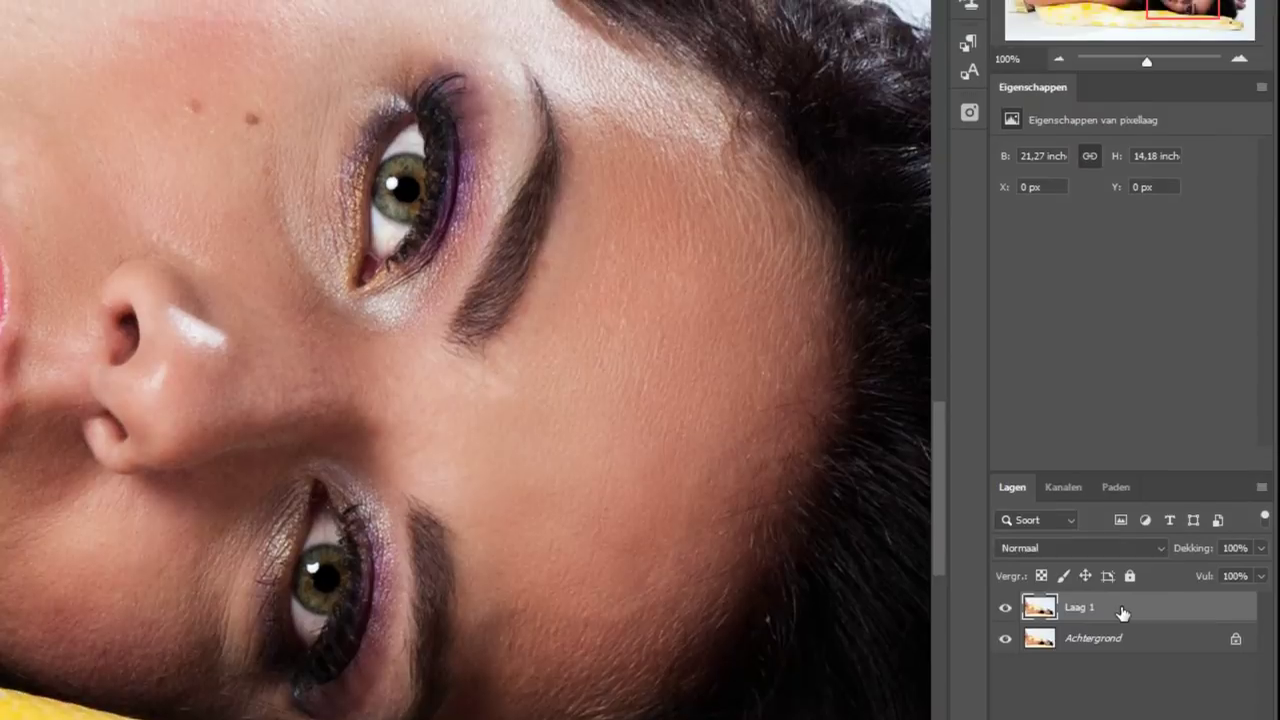
right_click(1122, 650)
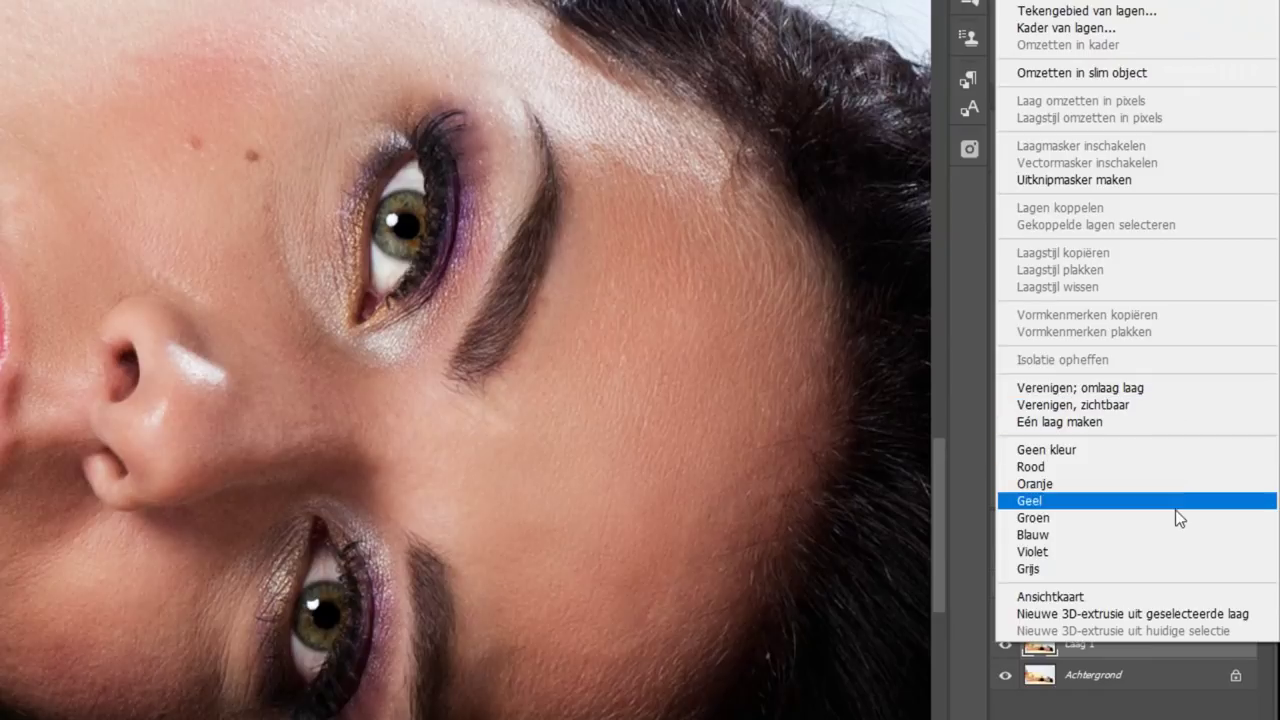
left_click(1065, 73)
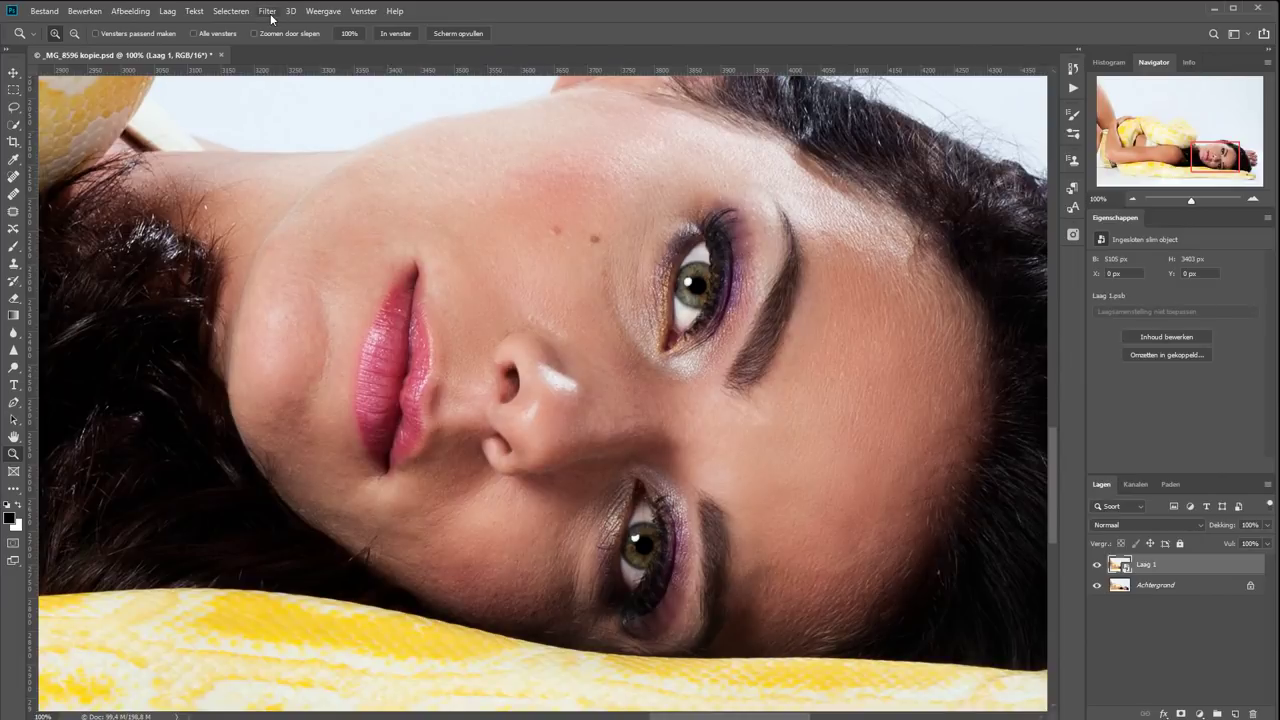
left_click(268, 11)
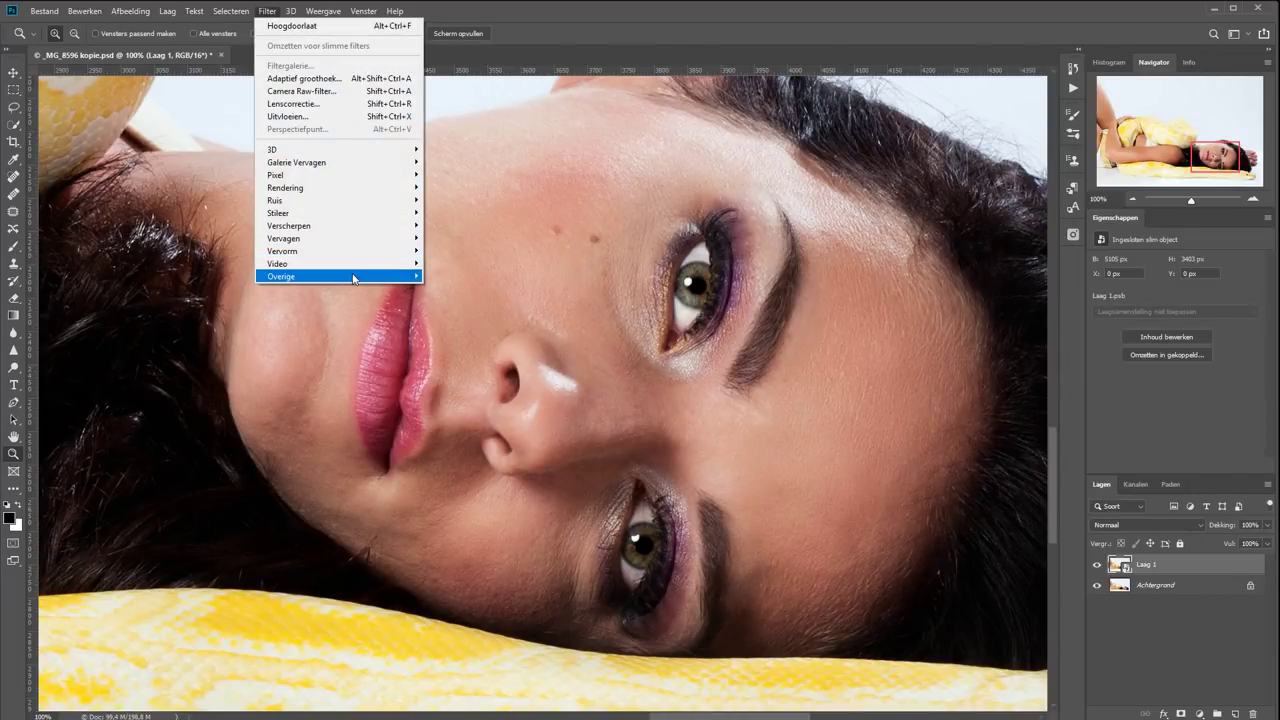
mouse_move(281, 276)
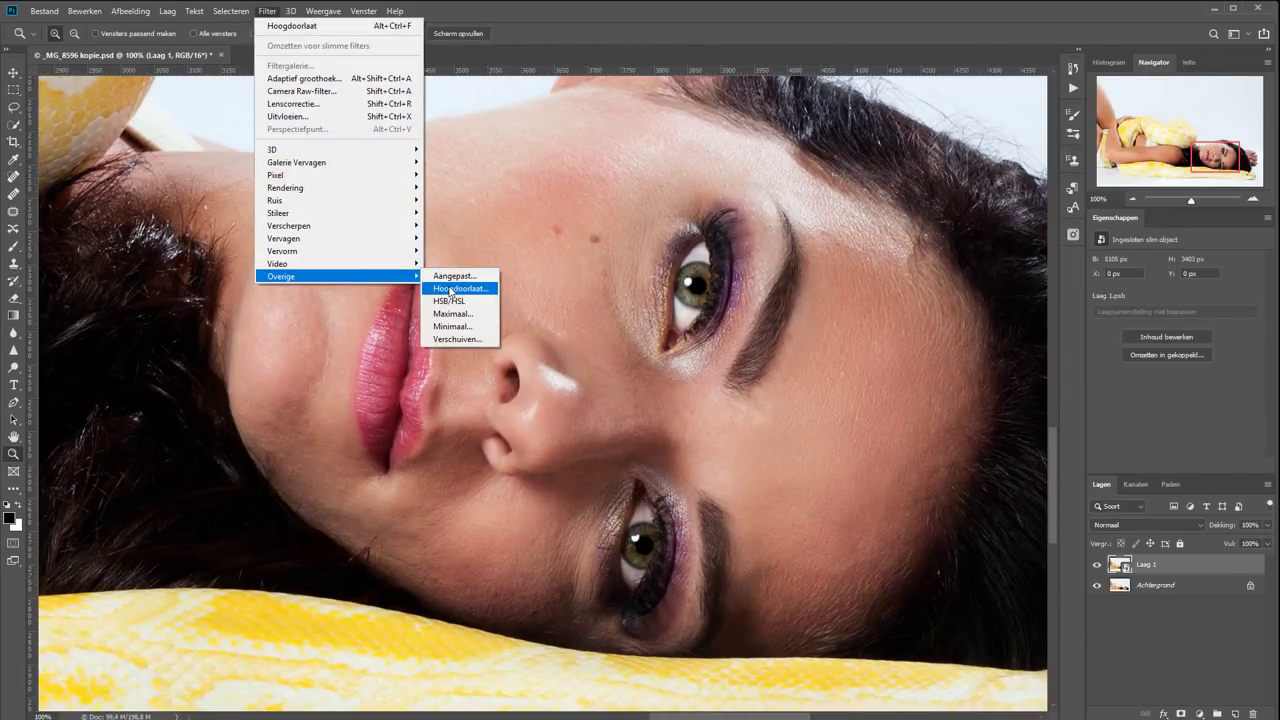
left_click(451, 289)
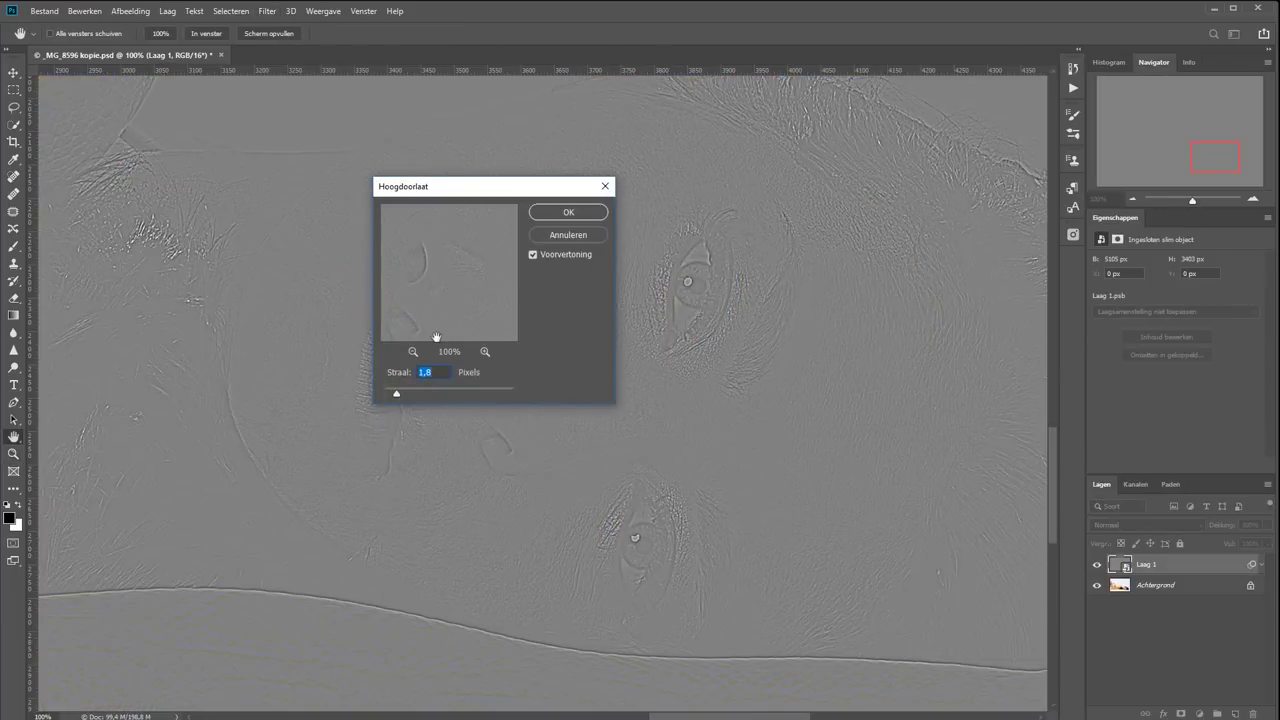
left_click(446, 390)
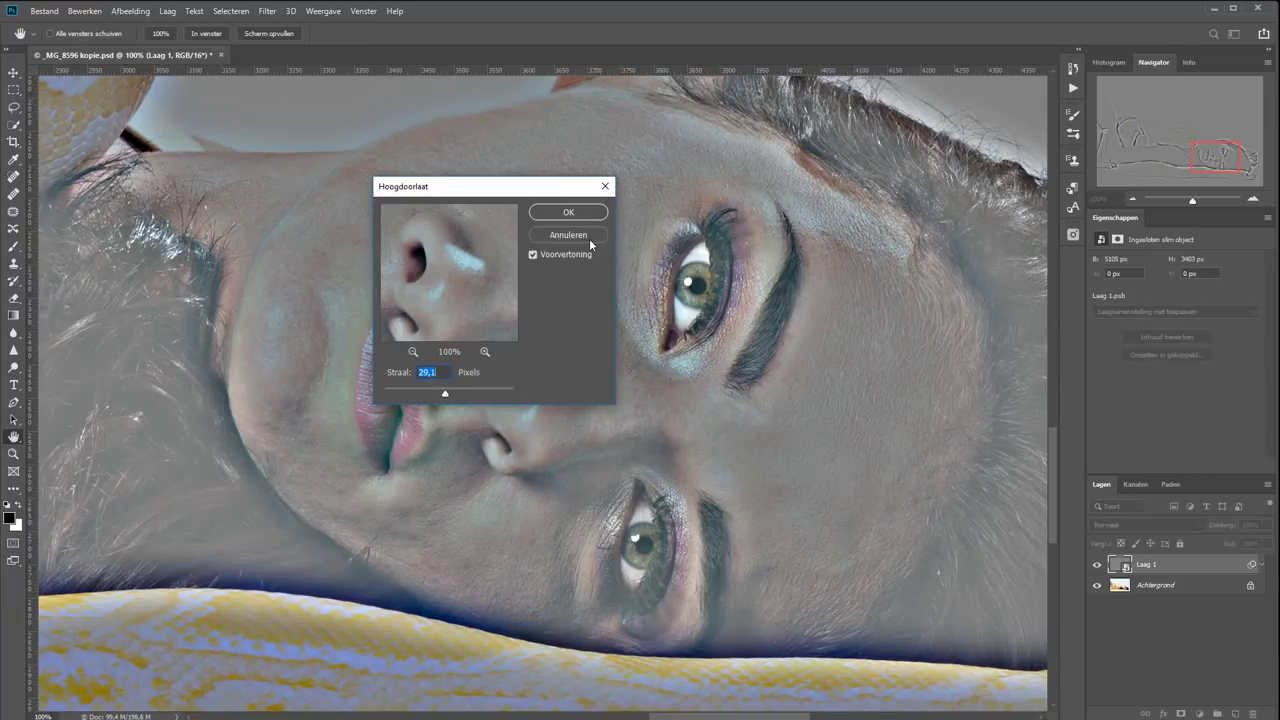
left_click(589, 236)
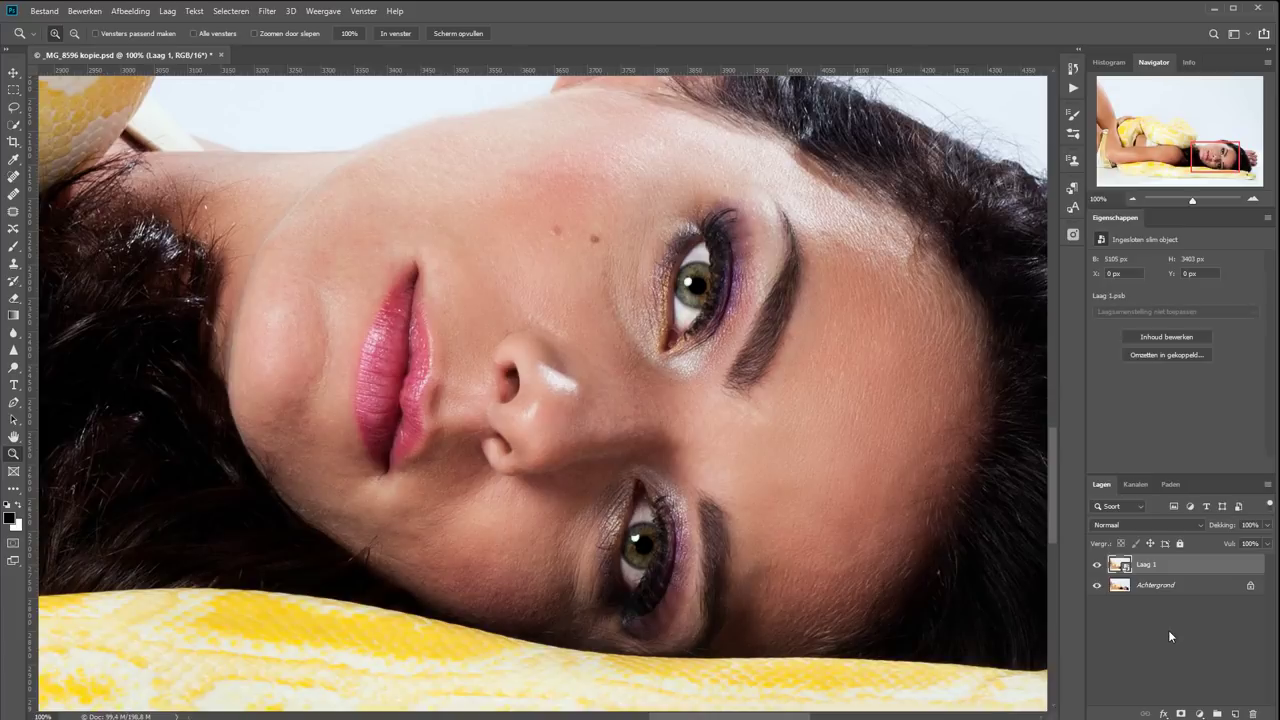
Apply Hue/Saturation to Laag 1 with Verzadiging at -100.
key("ctrl+u")
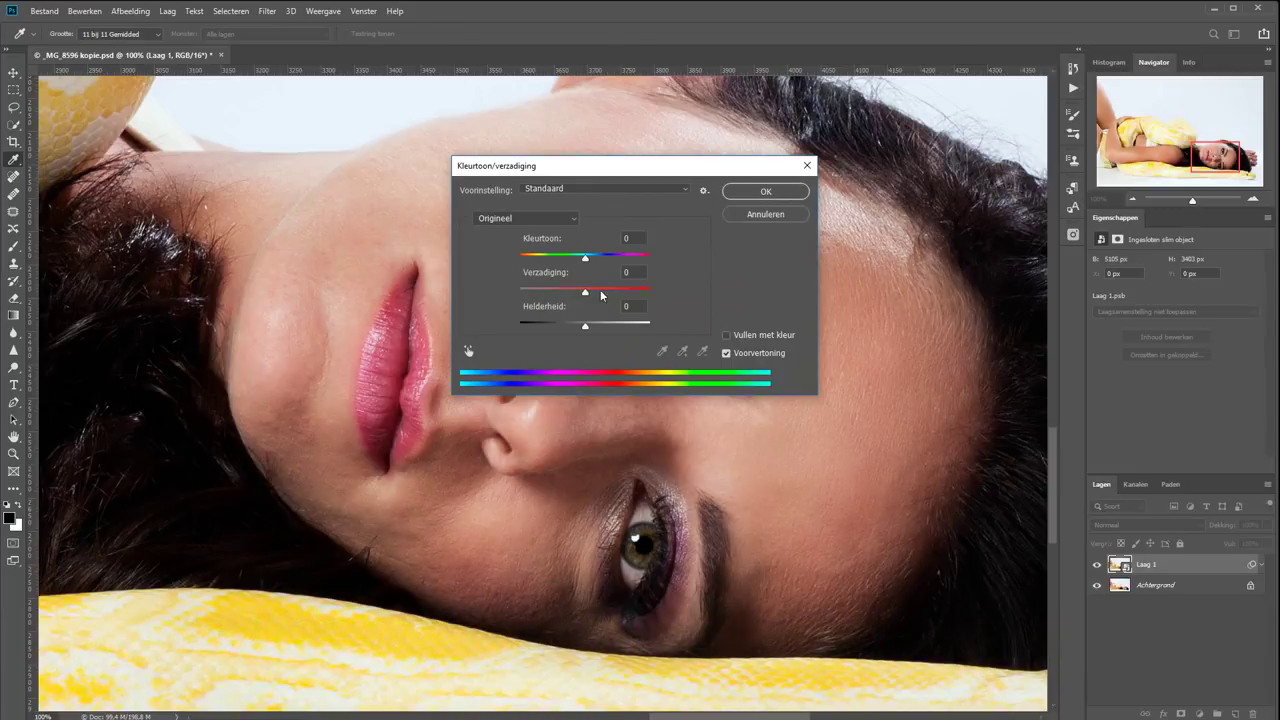
left_click_drag(585, 291, 517, 290)
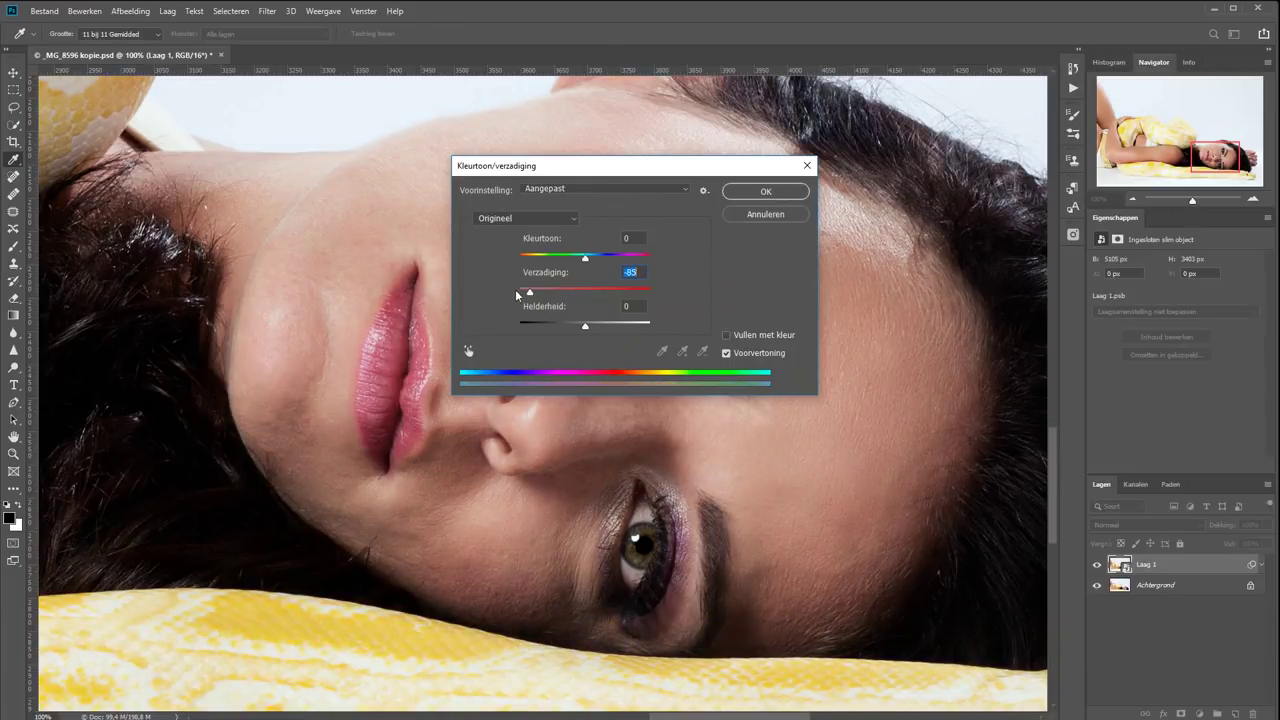
left_click(764, 191)
key("z")
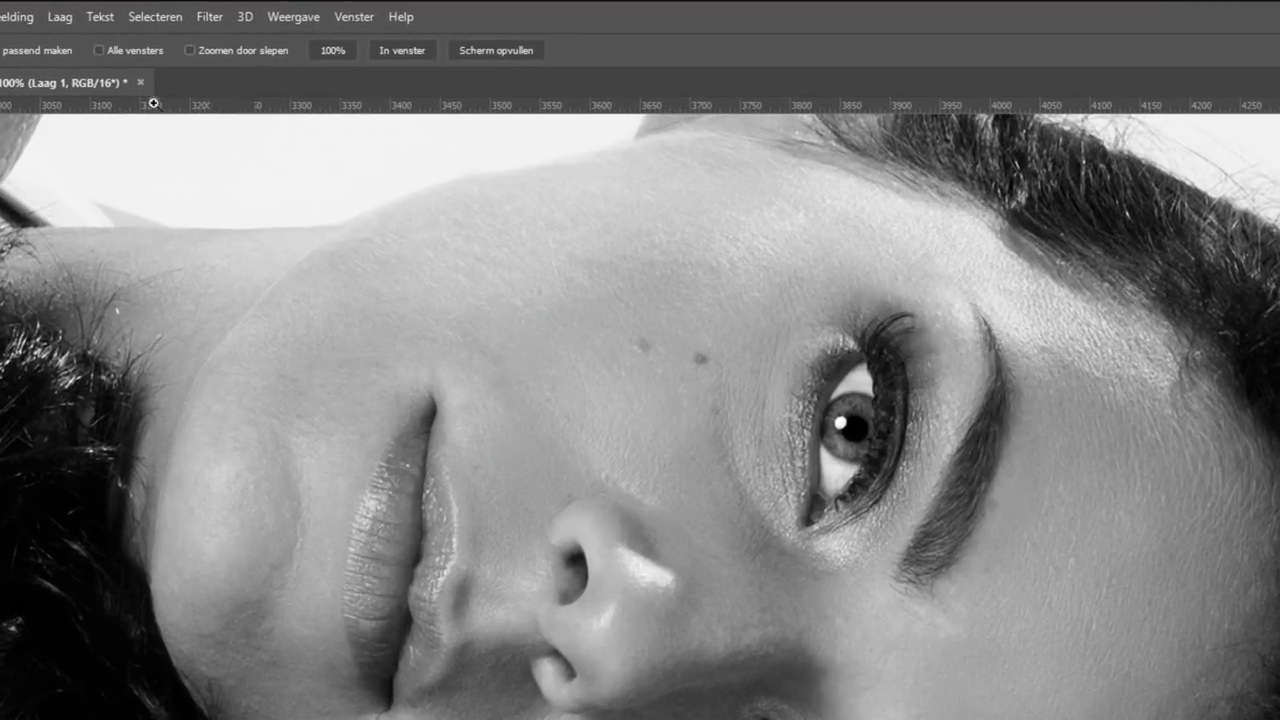
Apply Filter > Overige > Hoogdoorlaat to Laag 1, fine-tuning Straal to 0,9 pixels.
left_click(208, 17)
mouse_move(300, 414)
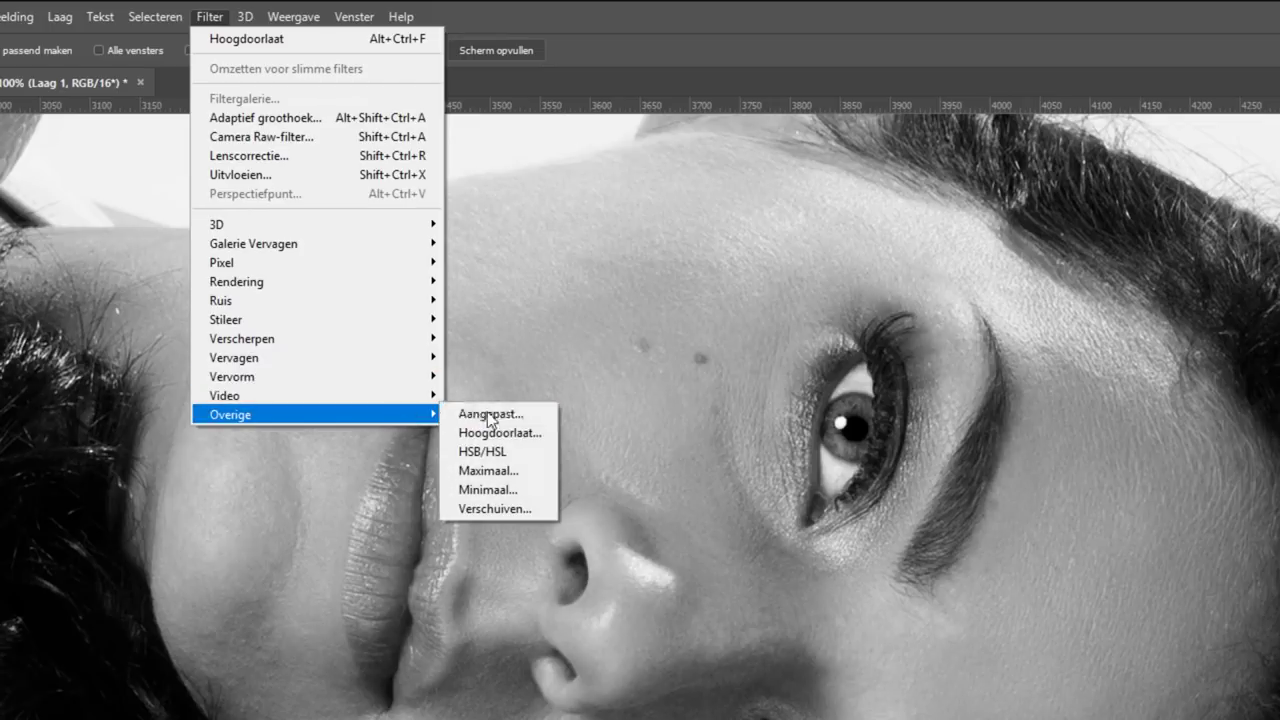
left_click(494, 437)
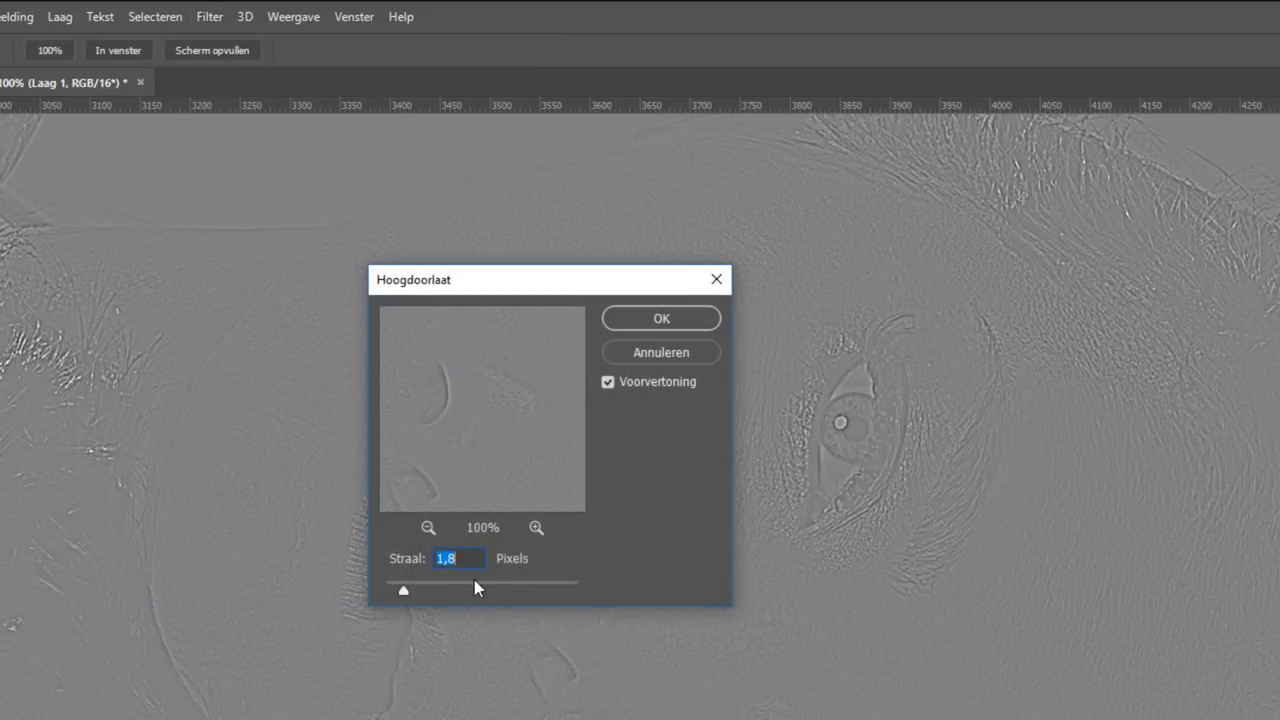
left_click(474, 580)
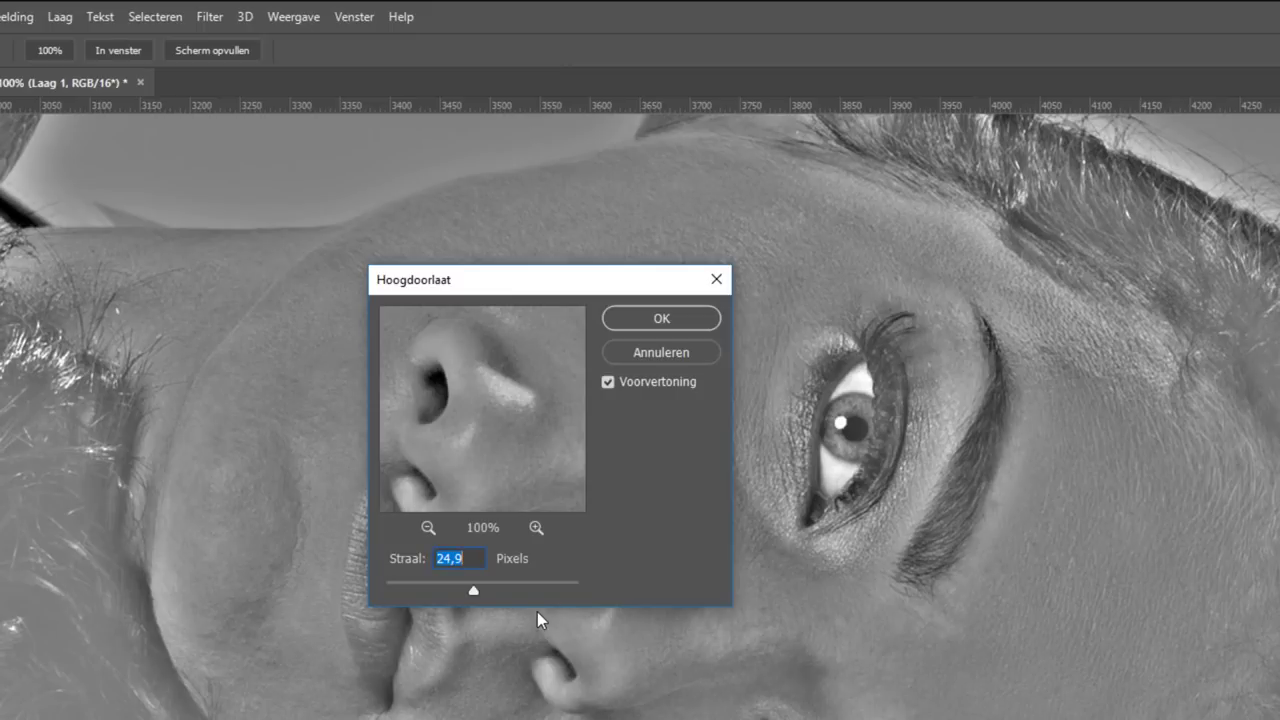
mouse_move(494, 281)
left_mouse_down()
mouse_move(218, 232)
mouse_move(151, 203)
left_mouse_up()
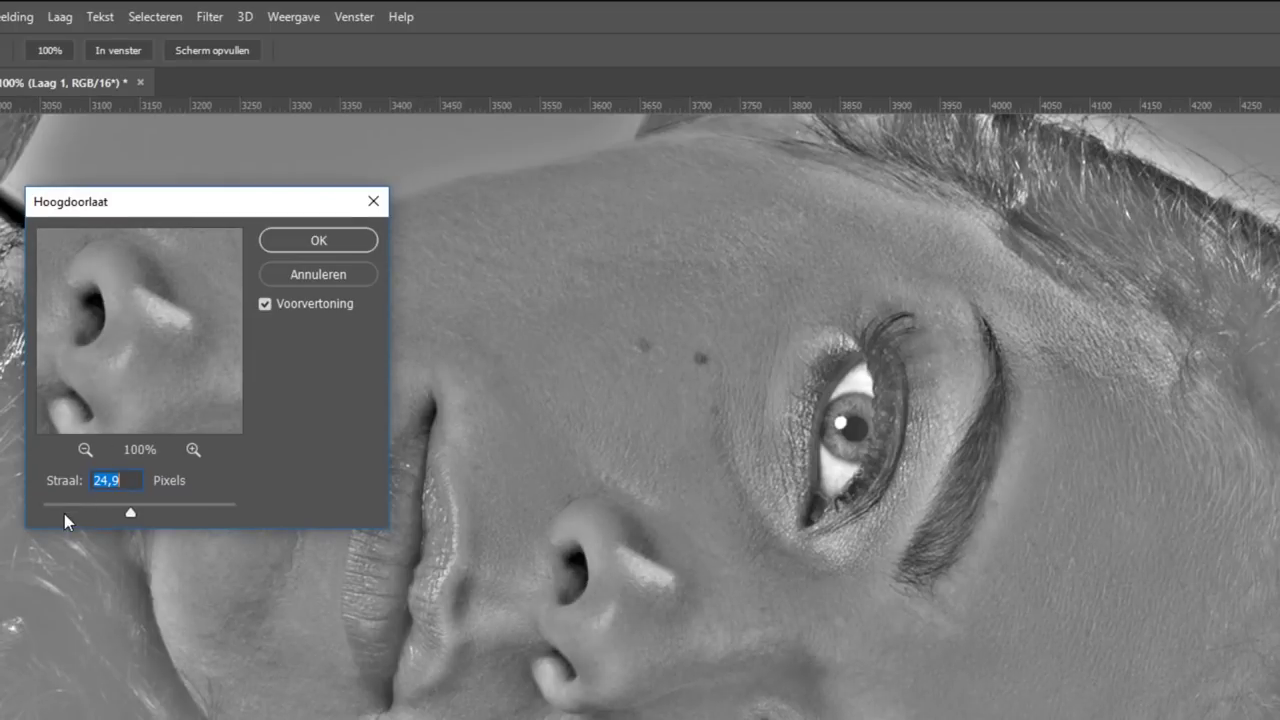
left_click_drag(64, 512, 42, 512)
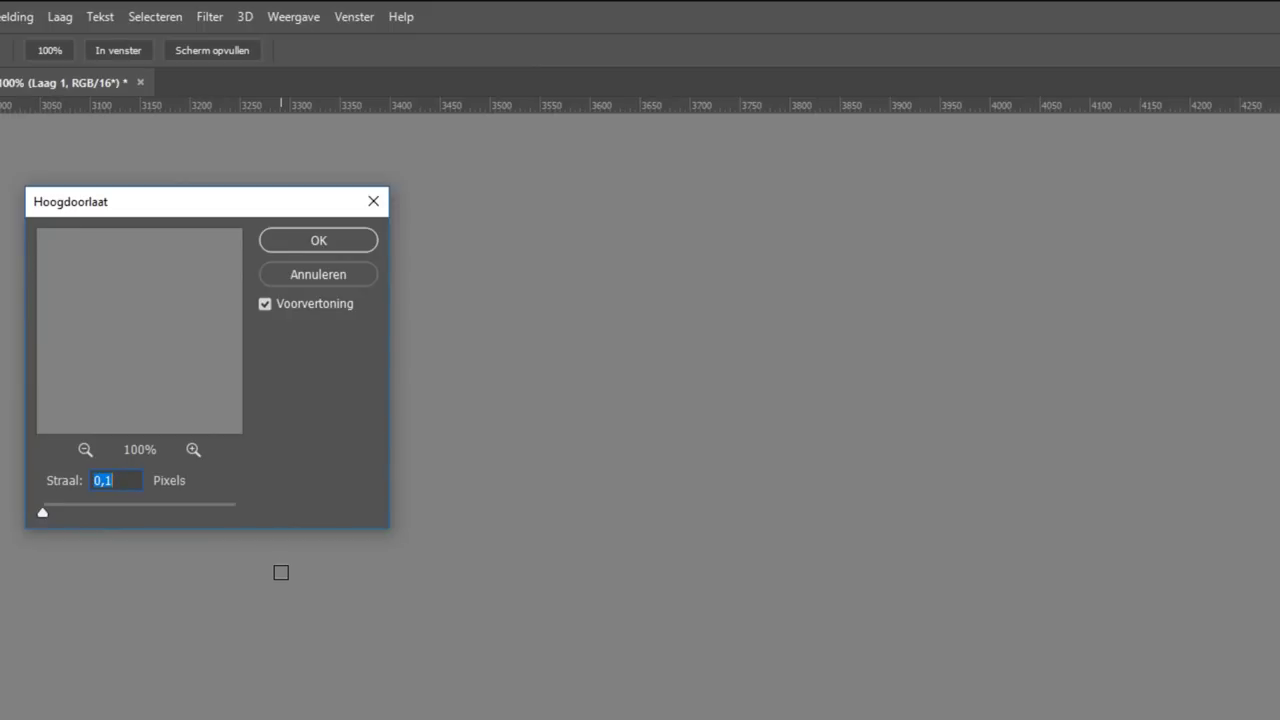
key("Up")
key("Up")
key("Up")
key("Up")
key("Up")
key("Up")
key("Up")
key("Up")
key("Up")
key("Up")
key("Up")
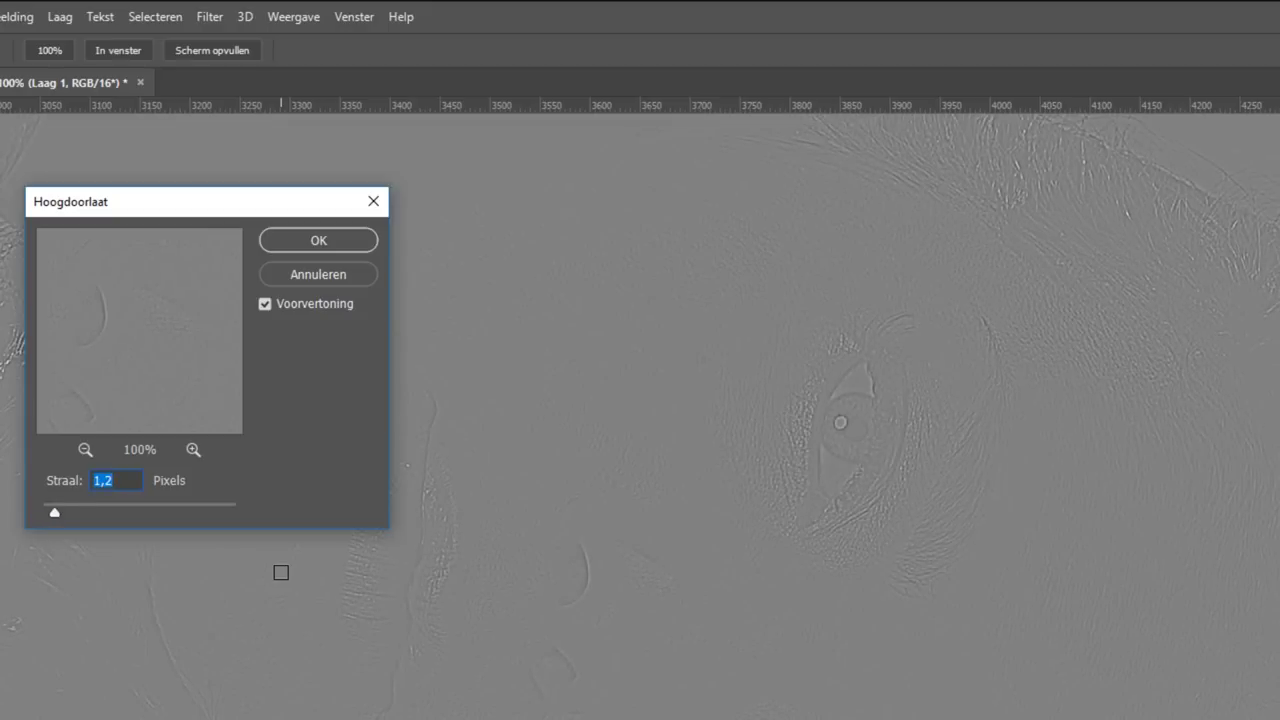
key("Up")
key("Up")
key("Up")
key("Up")
key("Up")
key("Up")
key("Up")
key("Up")
key("Up")
key("Up")
key("Up")
key("Up")
key("Up")
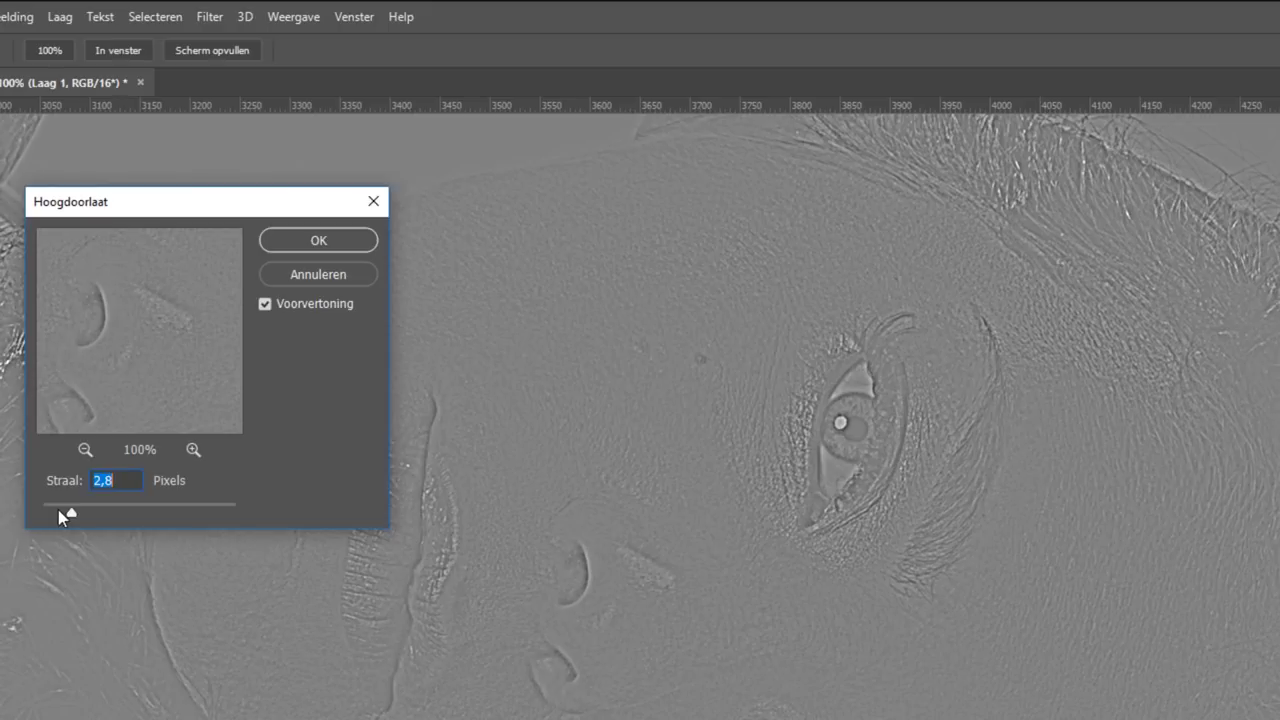
left_click_drag(58, 509, 53, 512)
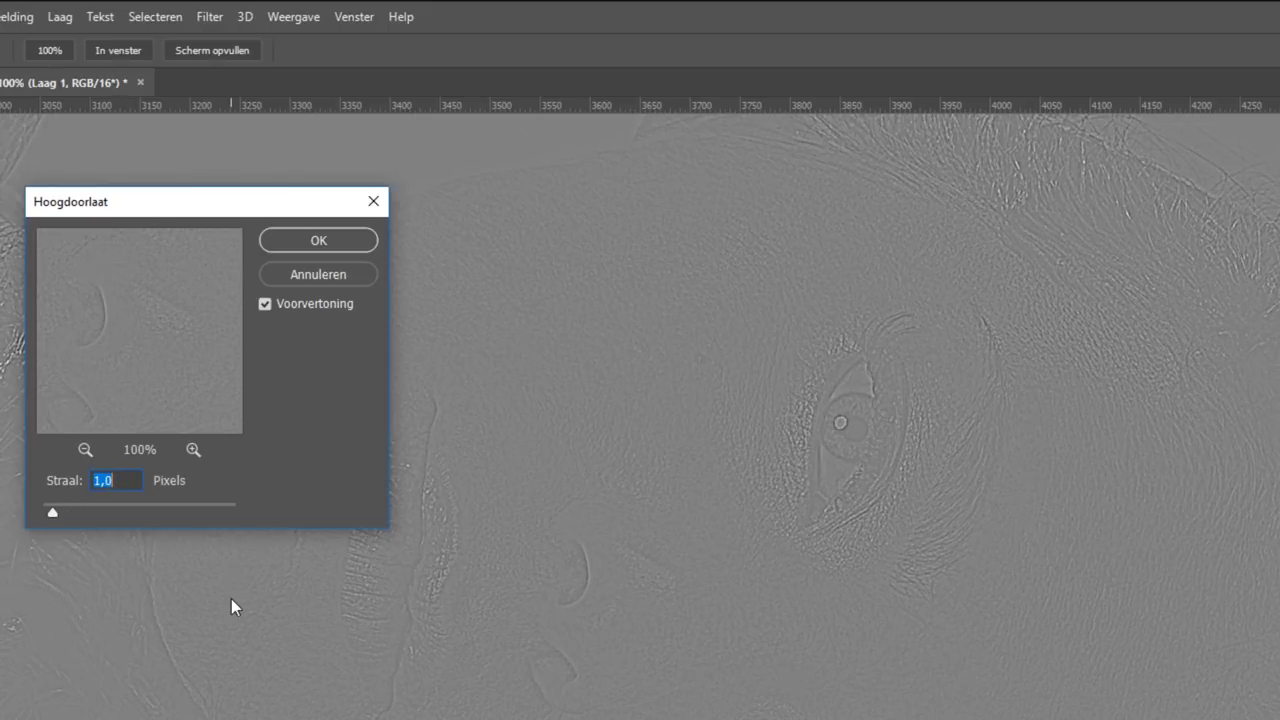
key("Down")
key("Down")
key("Up")
left_click(340, 241)
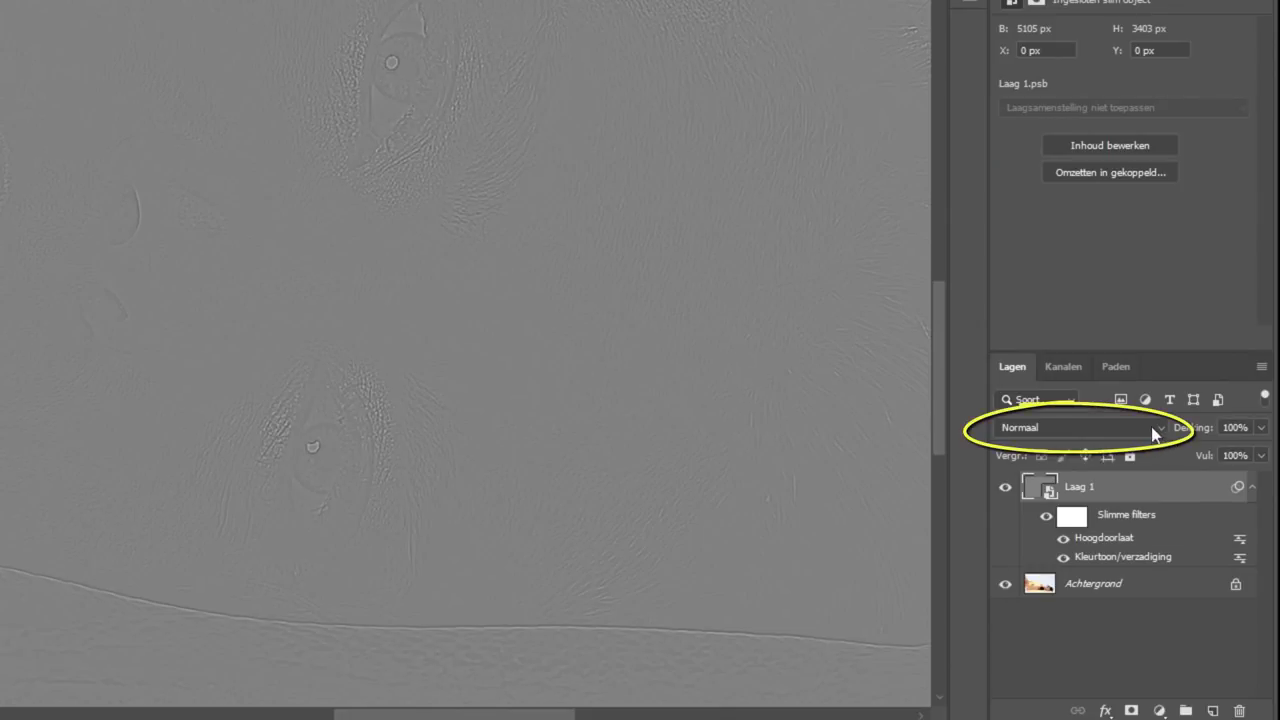
Change Laag 1's blend mode to Bedekken (Overlay).
left_click(1113, 428)
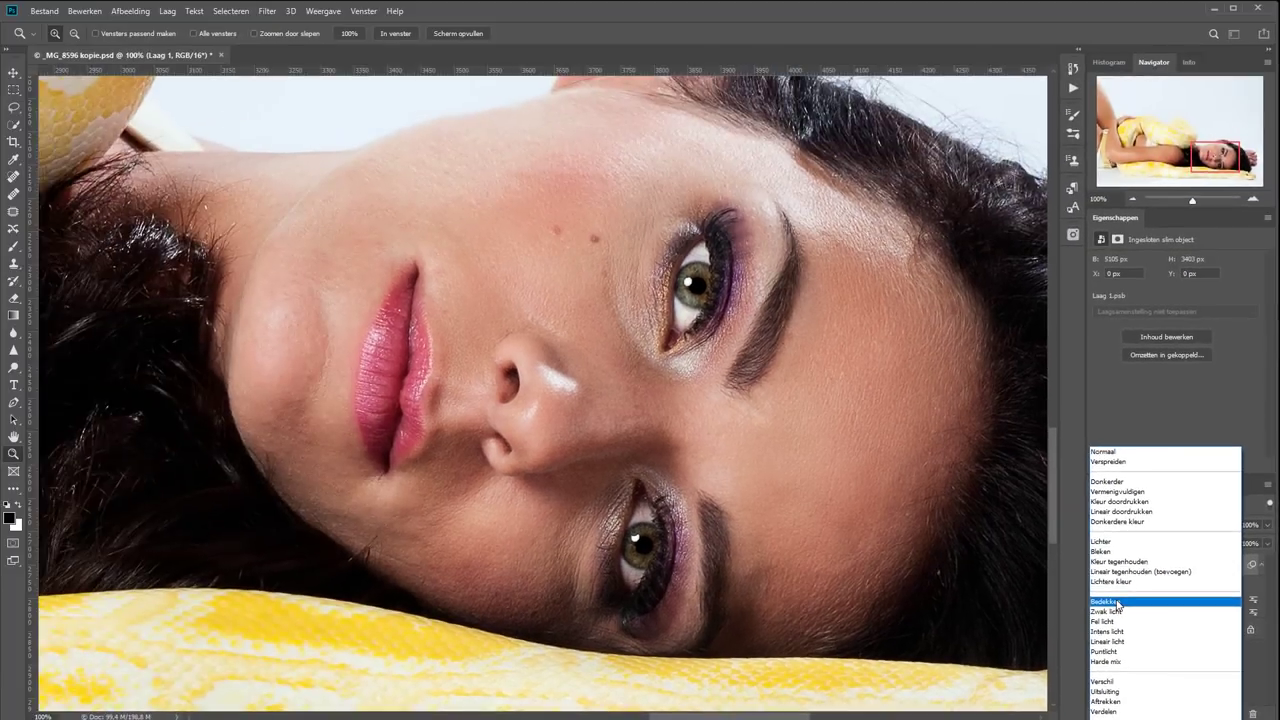
left_click(1082, 578)
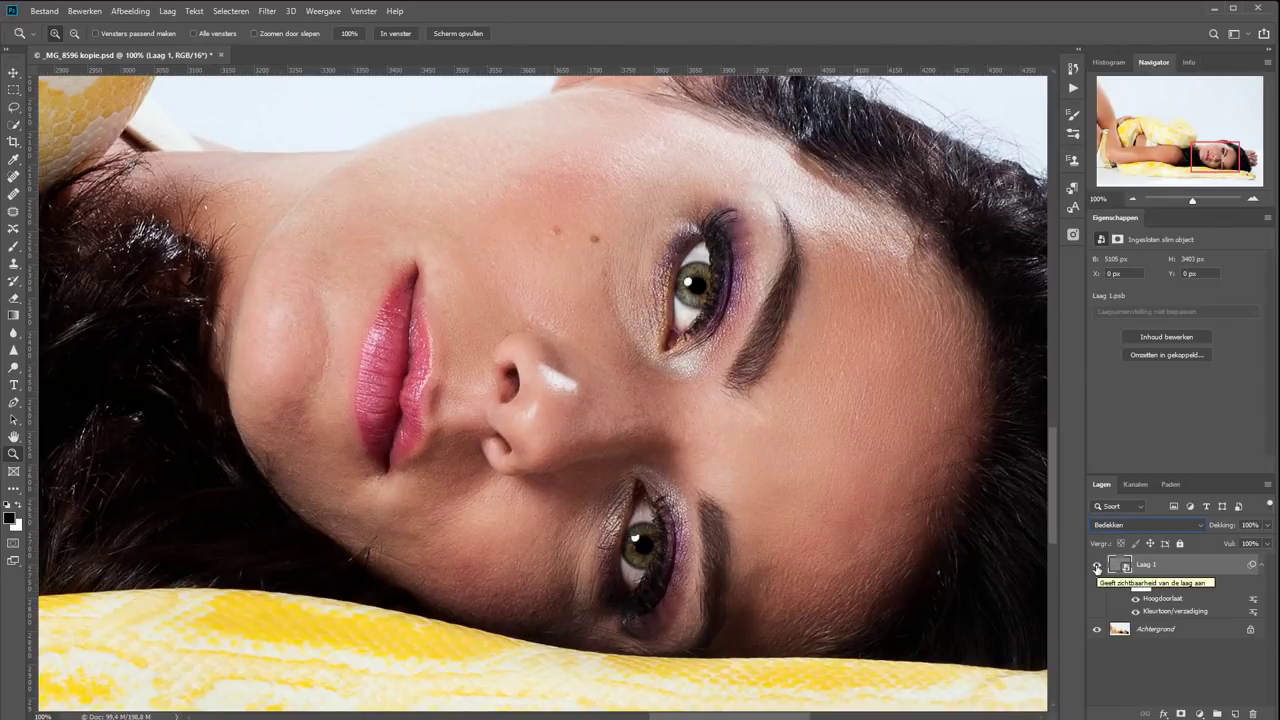
left_click(1097, 568)
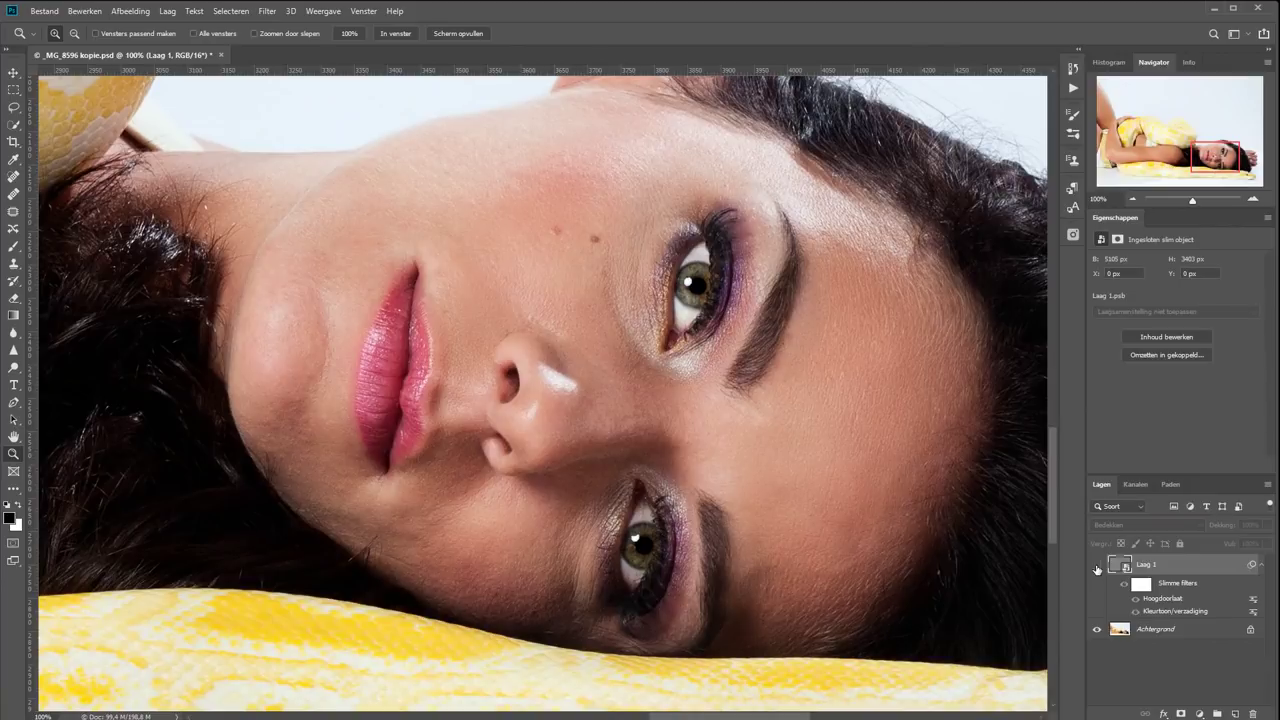
left_click(1097, 568)
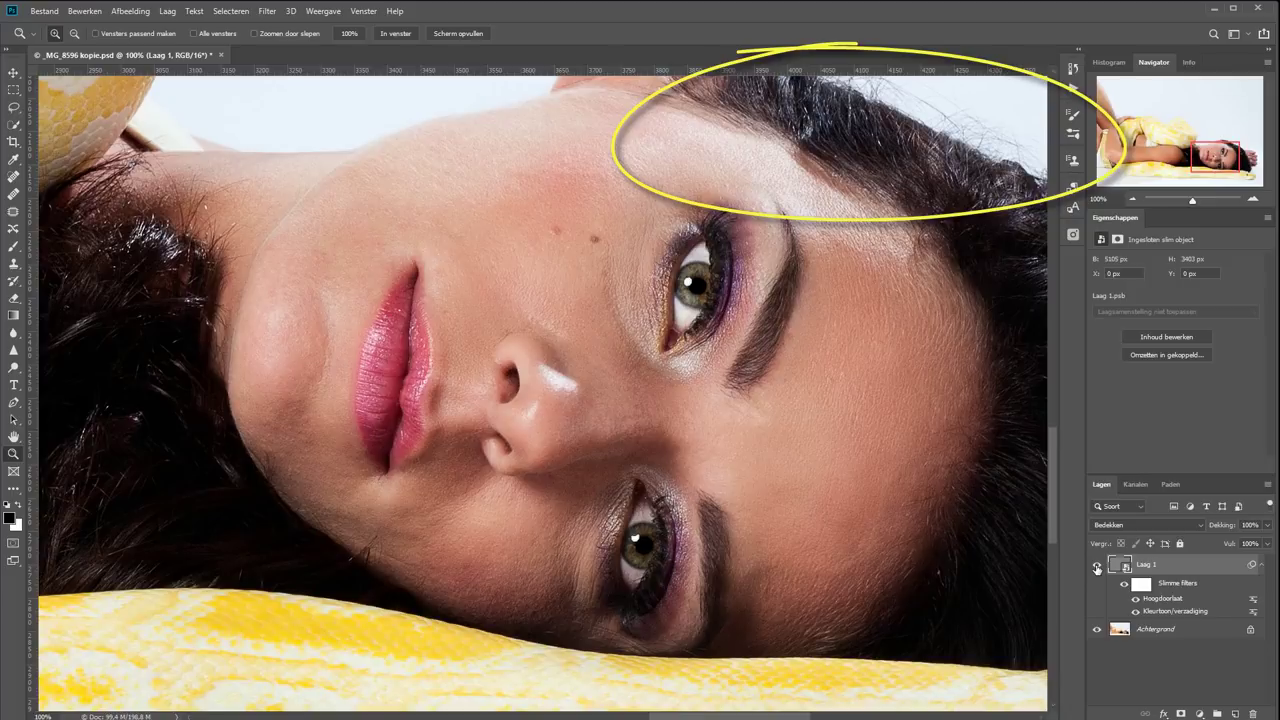
left_click(1097, 568)
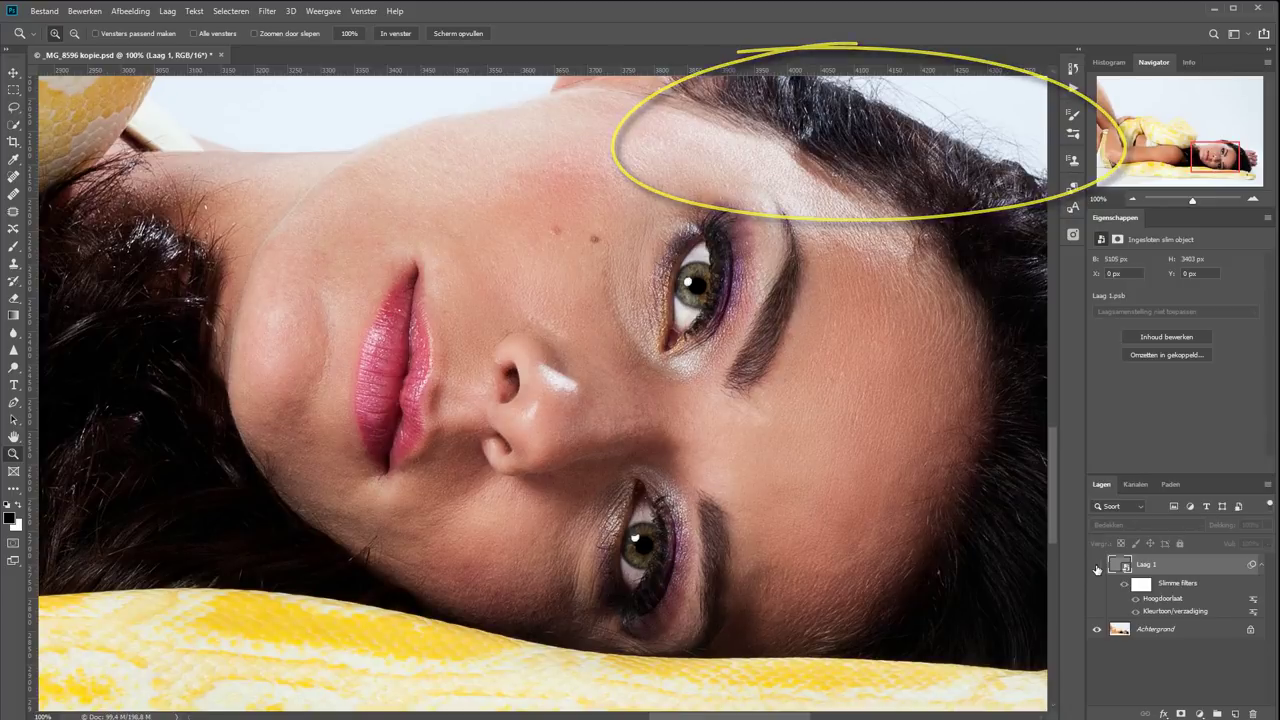
left_click(1097, 568)
left_click(1097, 568)
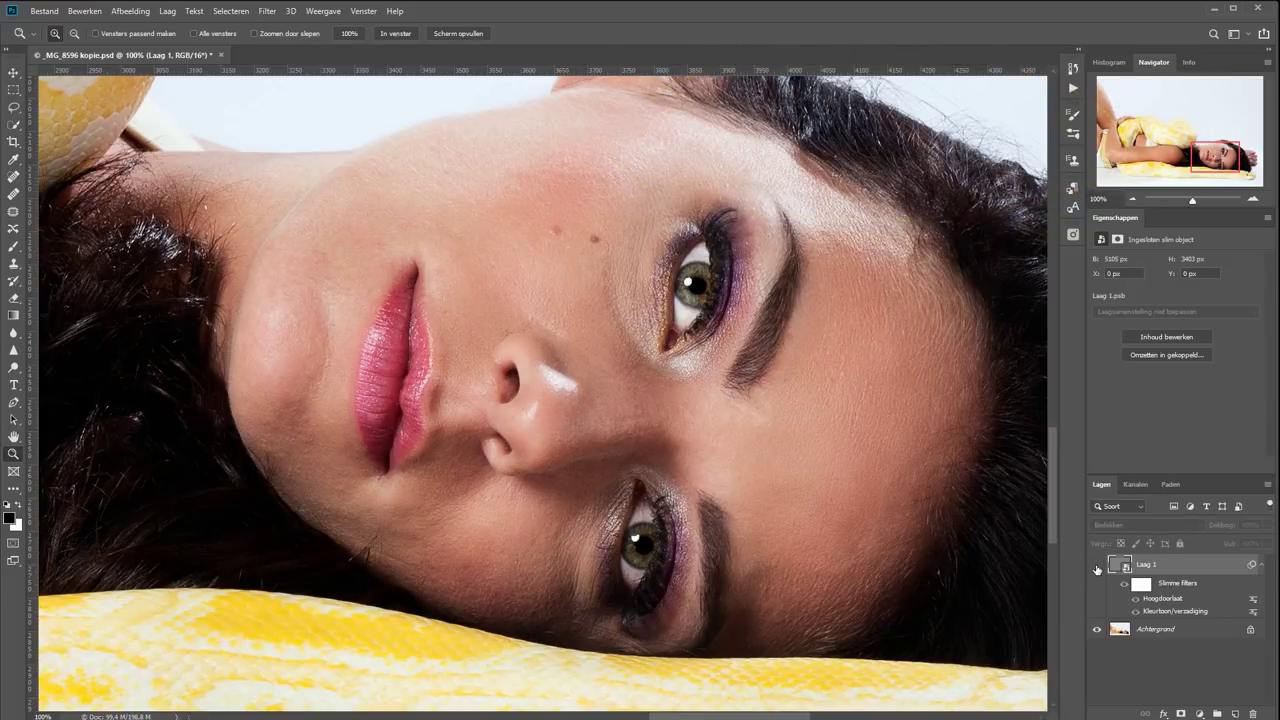
left_click(1097, 568)
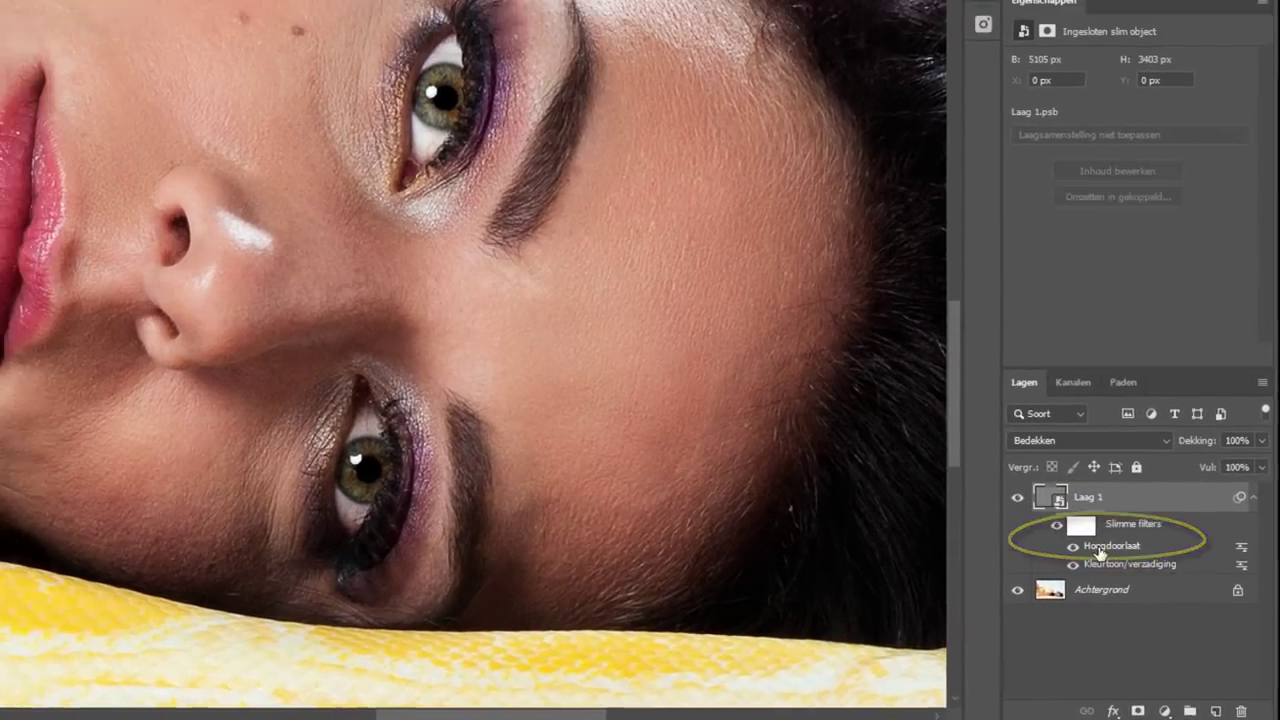
double_click(1100, 548)
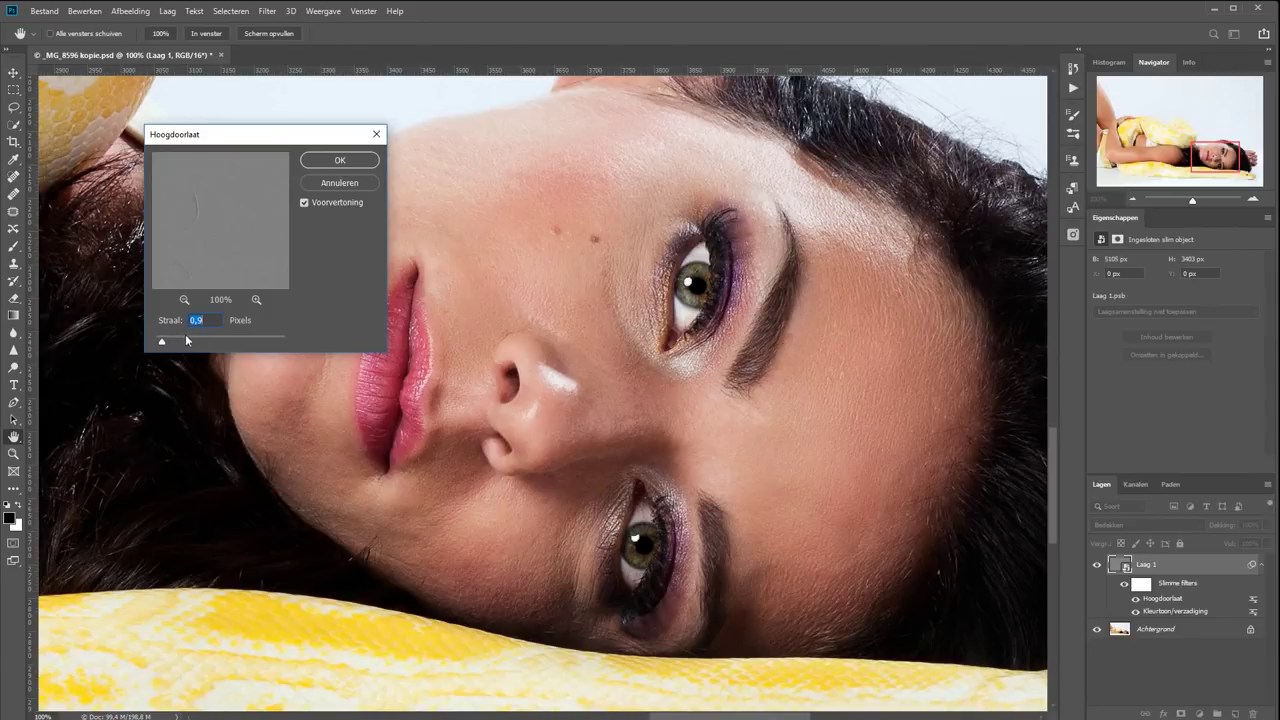
left_click(339, 160)
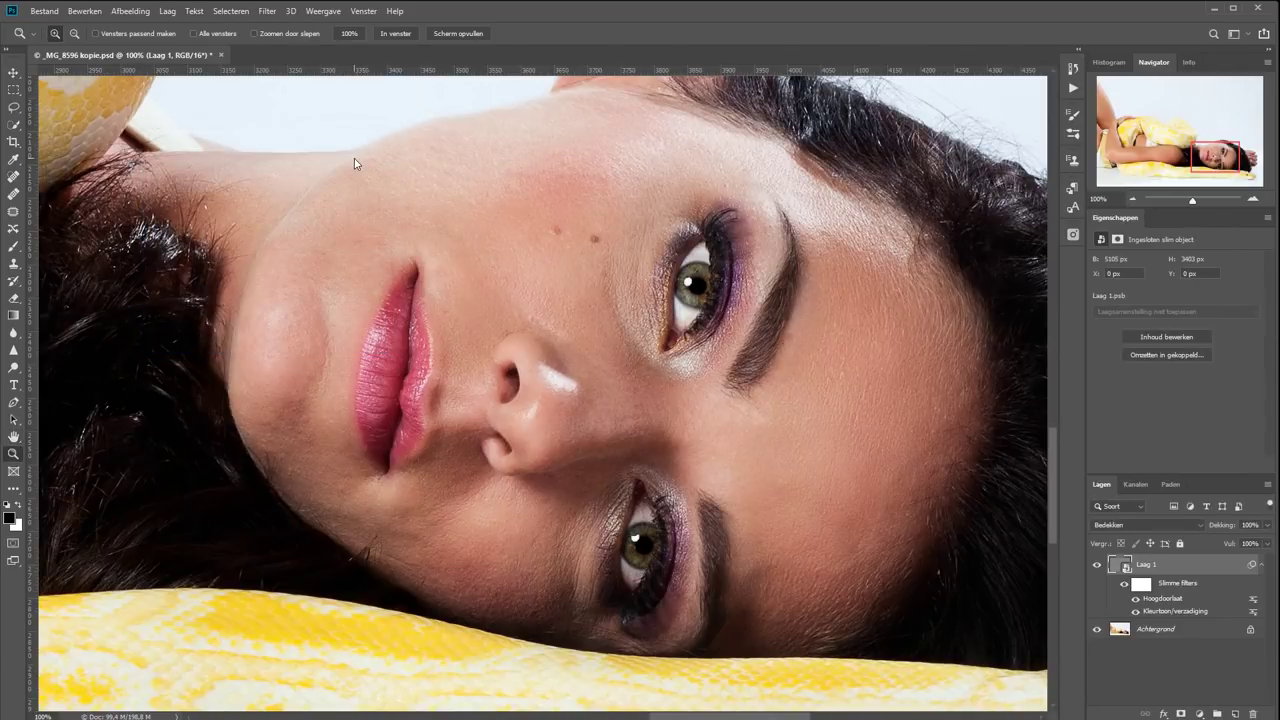
left_click(1097, 566)
left_click(1097, 567)
left_click(1097, 567)
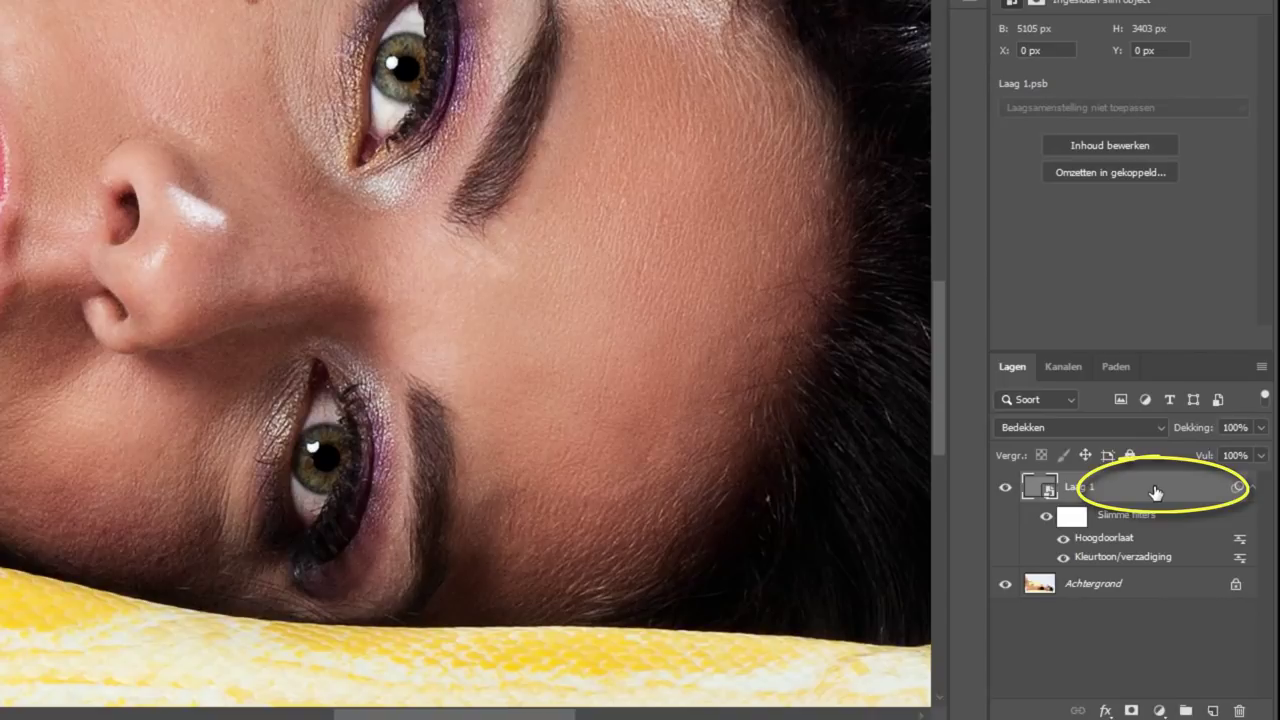
In Laag 1's Layer Style, split the Onderliggende laag white slider to 112/157.
double_click(1155, 491)
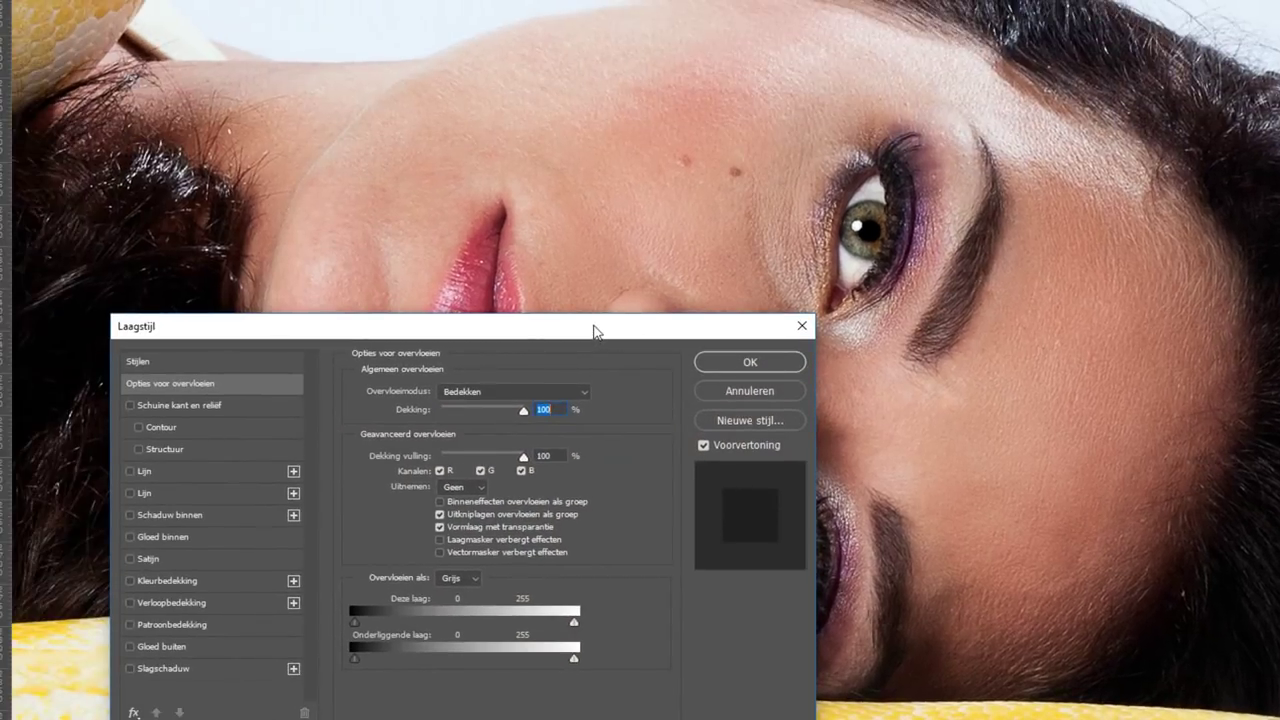
left_click_drag(603, 332, 520, 272)
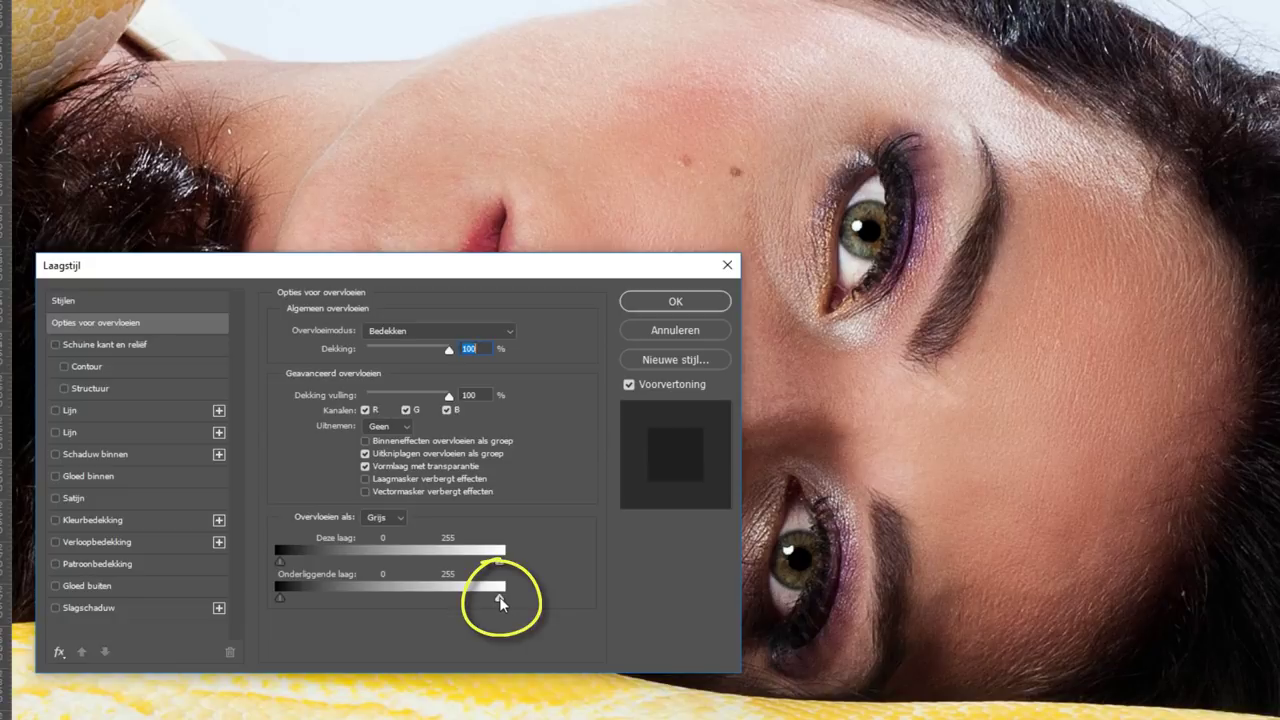
mouse_move(500, 601)
left_mouse_down()
mouse_move(390, 598)
mouse_move(406, 601)
left_mouse_up()
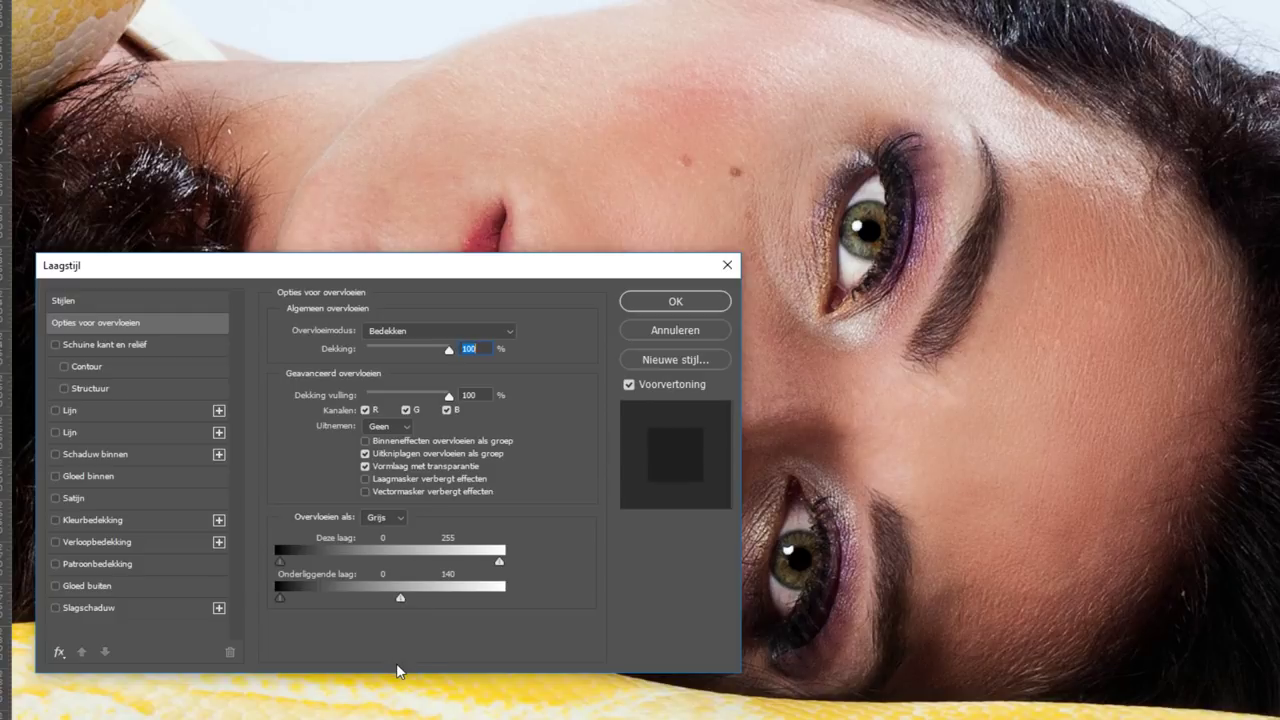
key("alt")
left_click_drag(401, 598, 415, 598)
Confirm the blending options, then toggle History states to compare before and after.
left_click(697, 301)
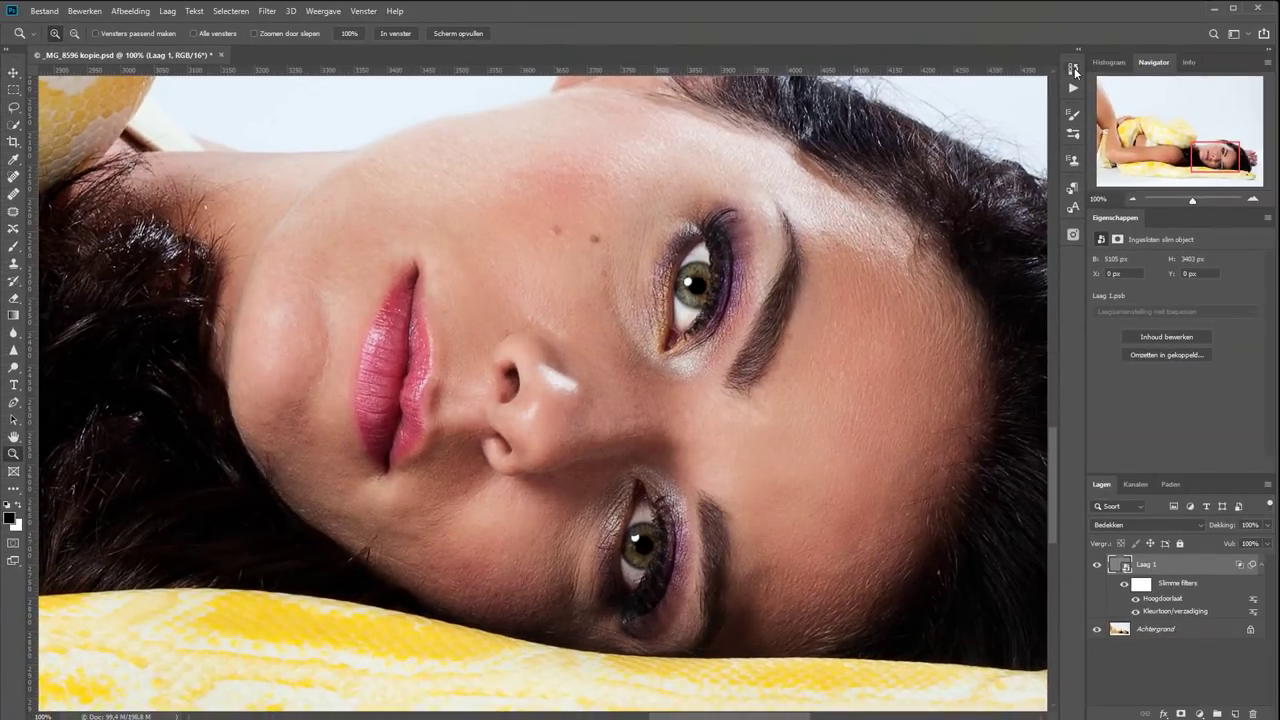
left_click(1073, 69)
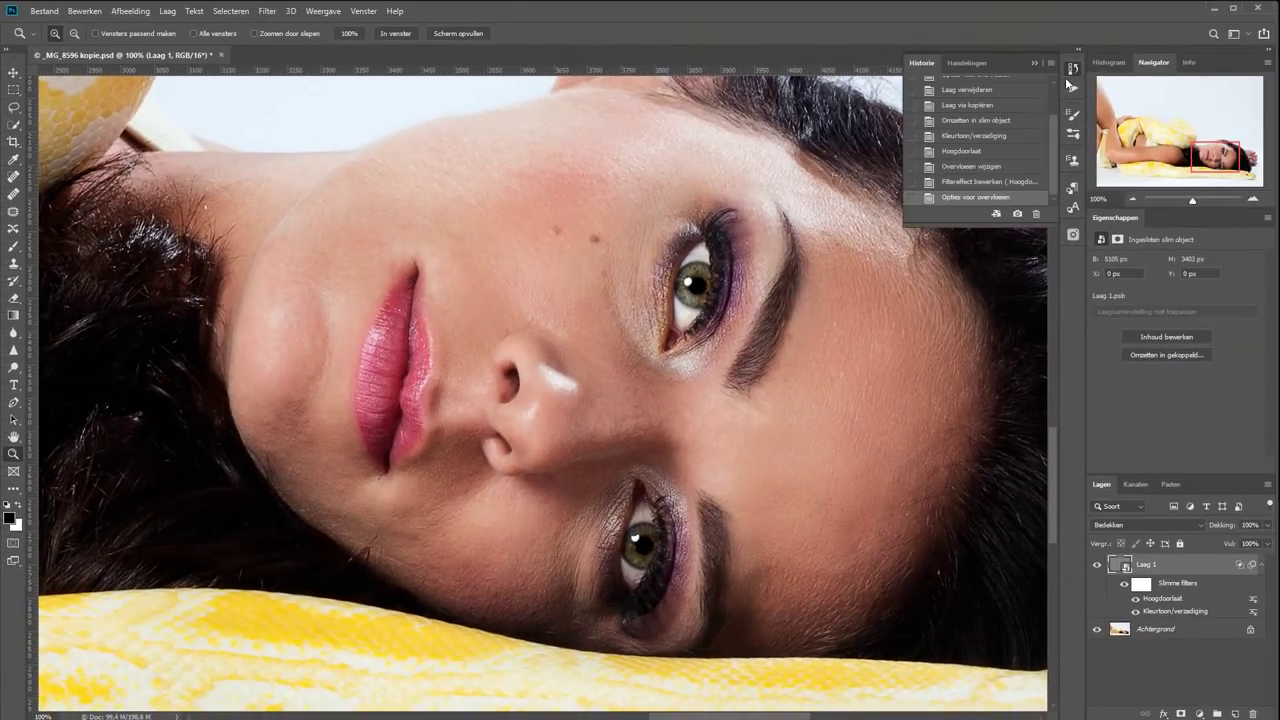
left_click(970, 182)
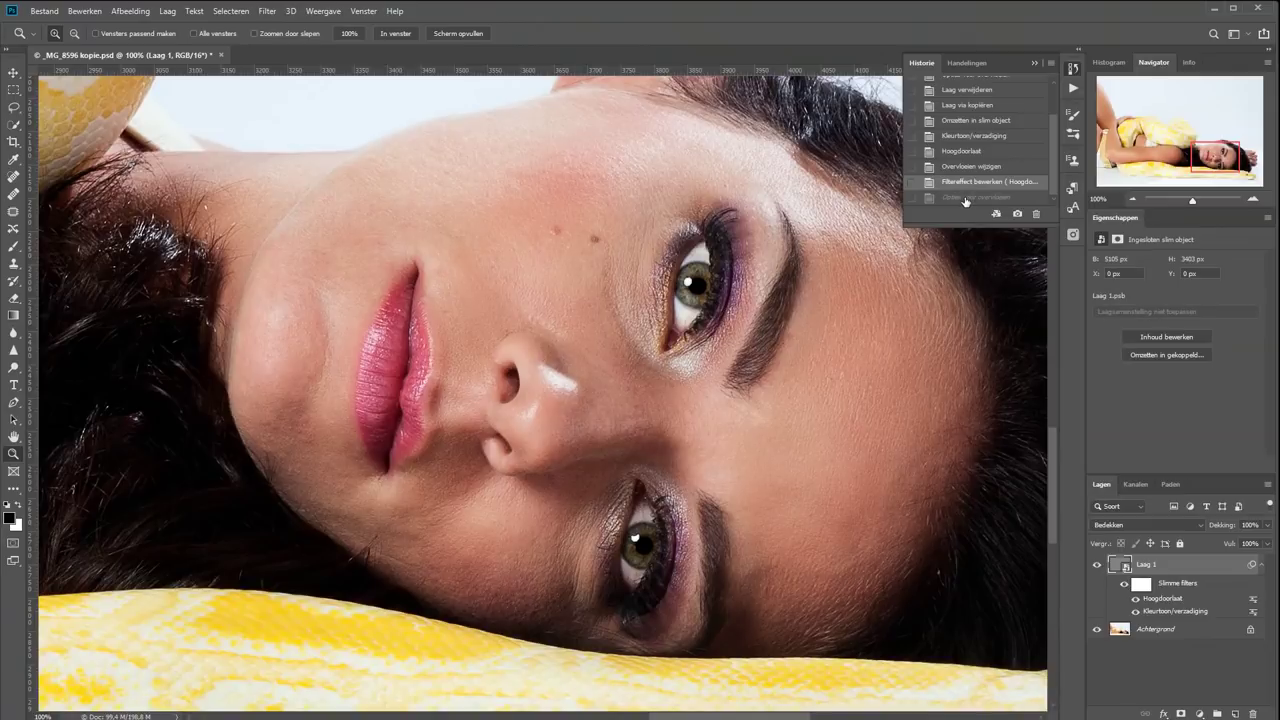
left_click(965, 198)
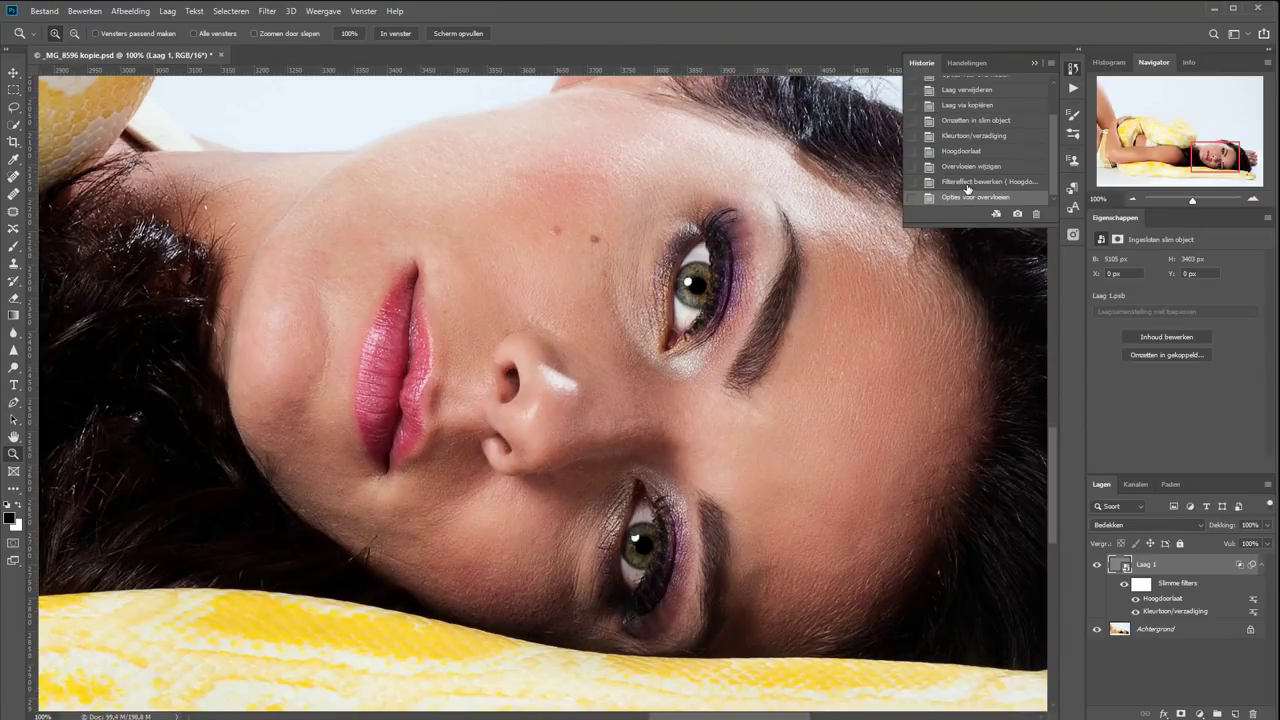
left_click(966, 184)
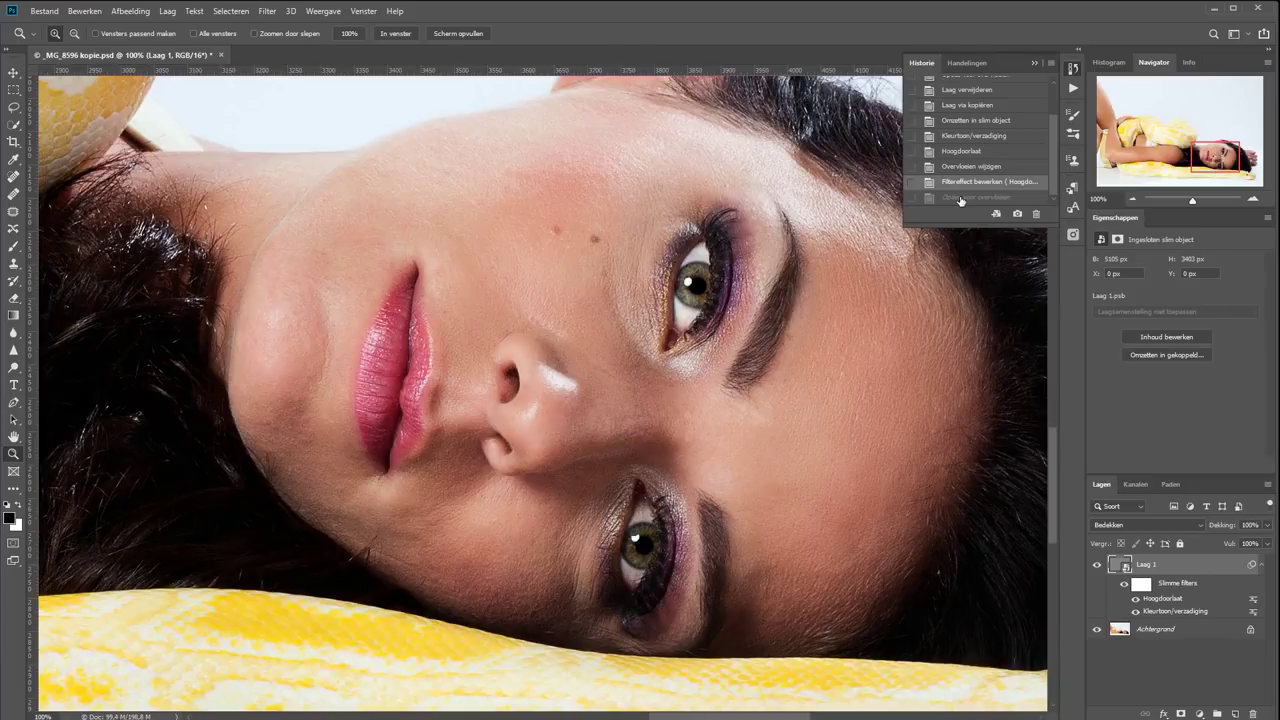
left_click(959, 198)
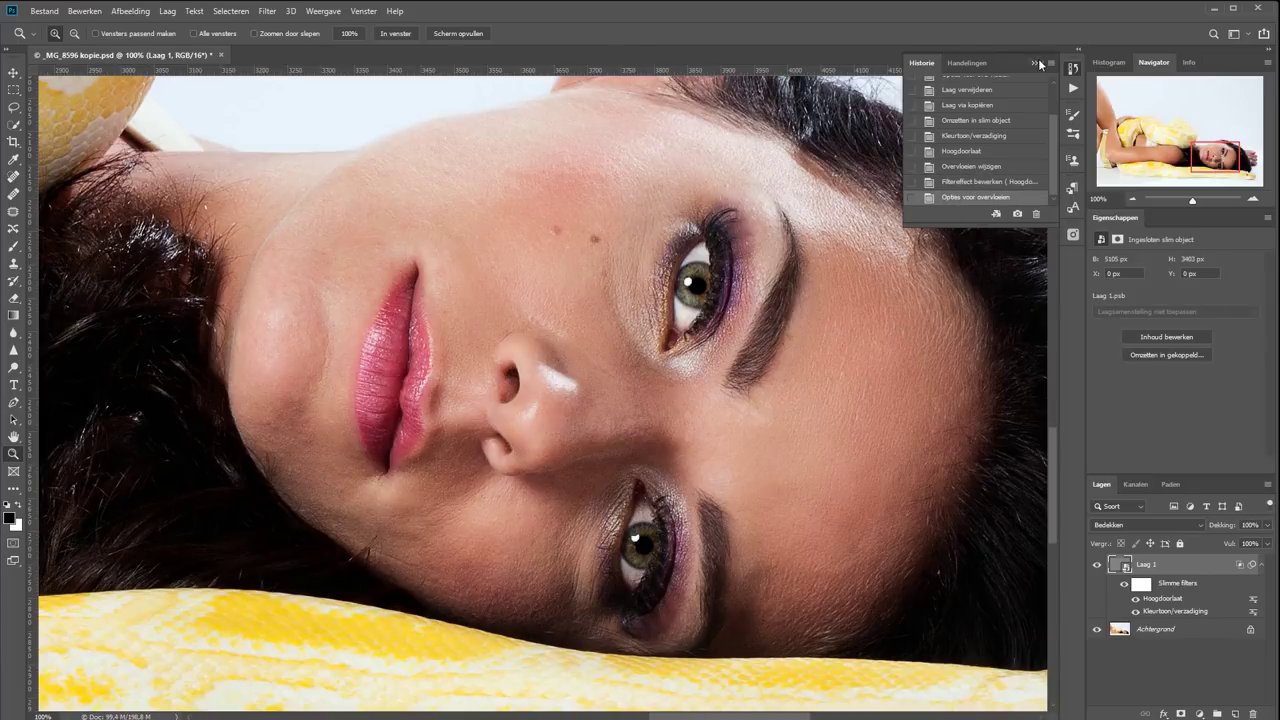
left_click(1036, 63)
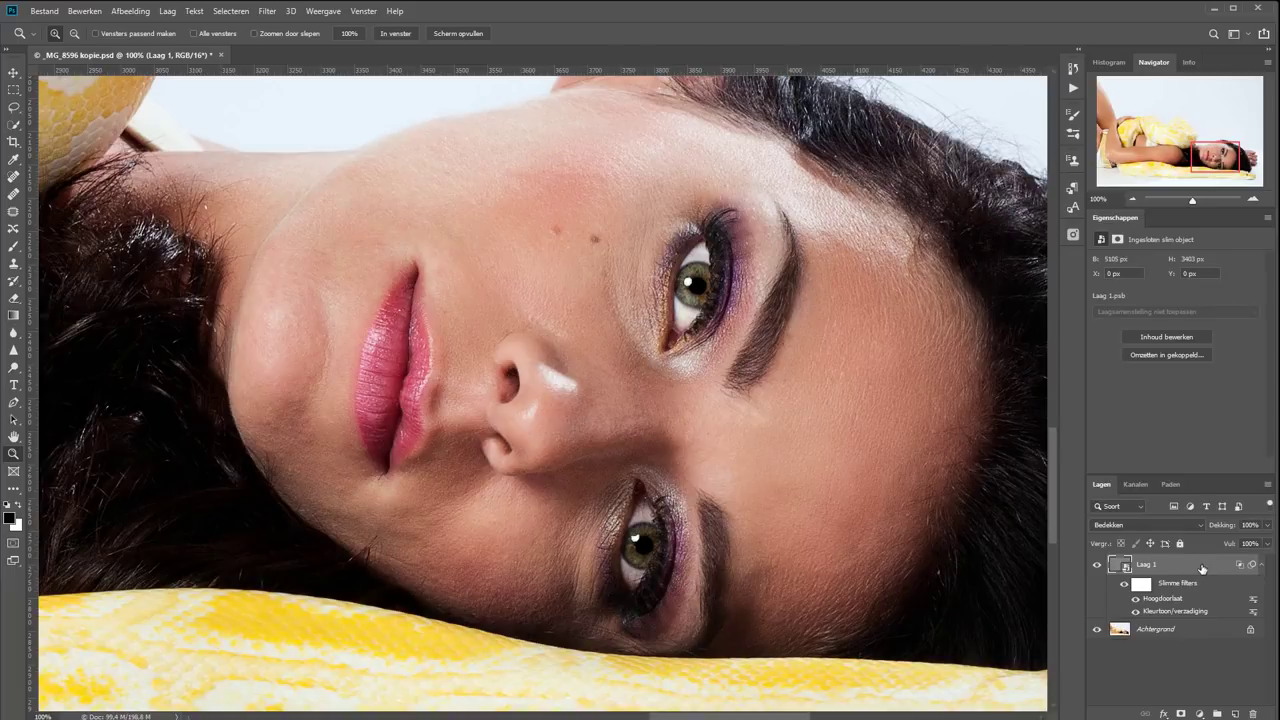
Raise the upper half of Laag 1's Onderliggende laag white slider to 184 and apply.
double_click(1202, 568)
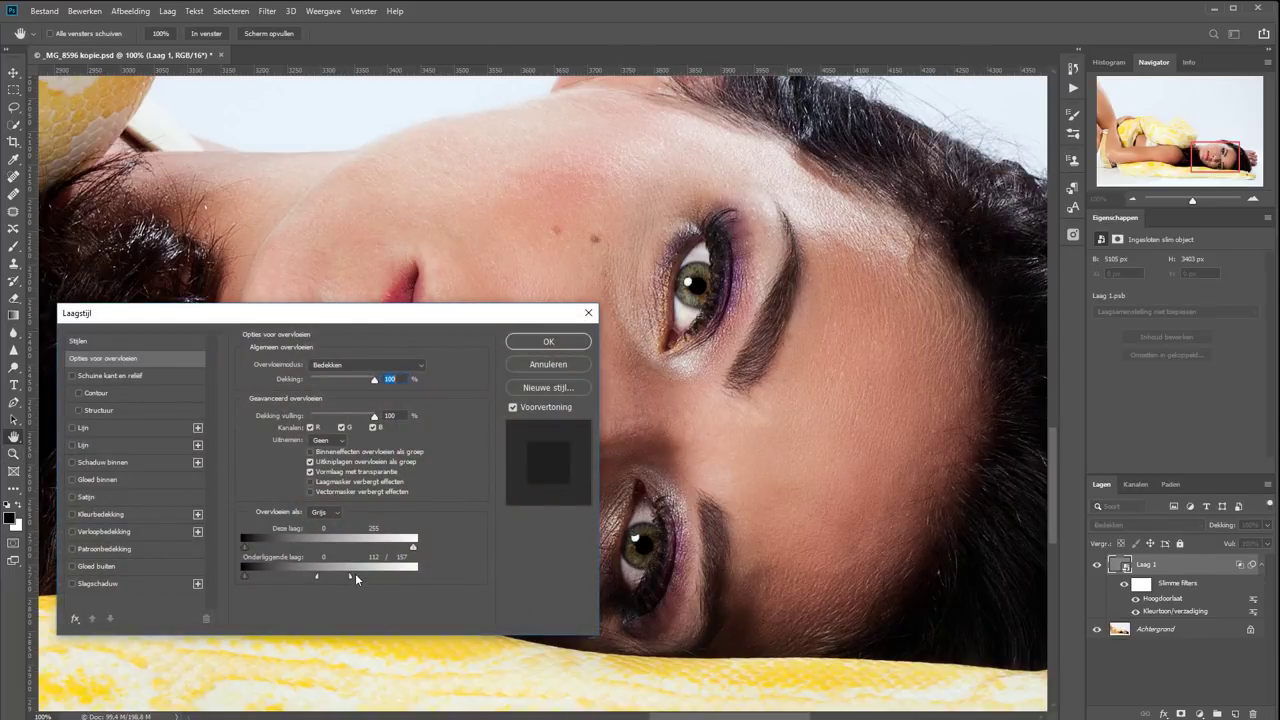
mouse_move(354, 575)
left_mouse_down()
mouse_move(366, 576)
mouse_move(336, 576)
left_mouse_up()
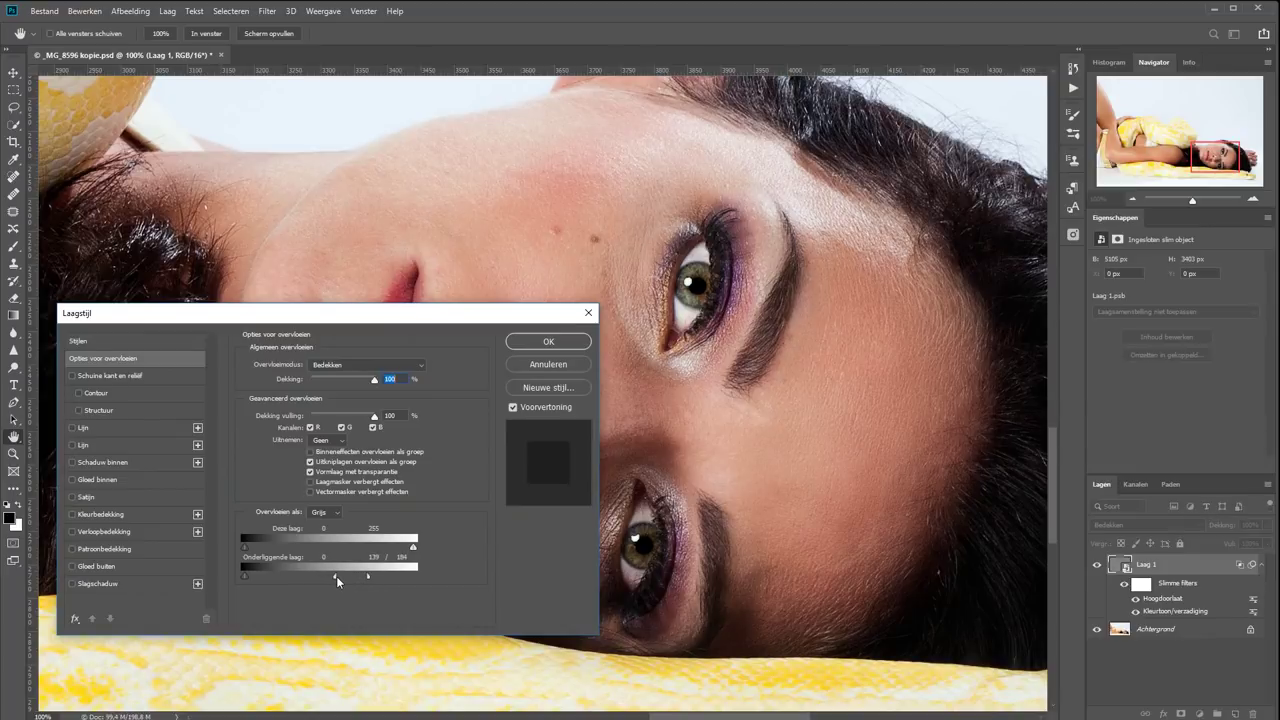
left_click(543, 341)
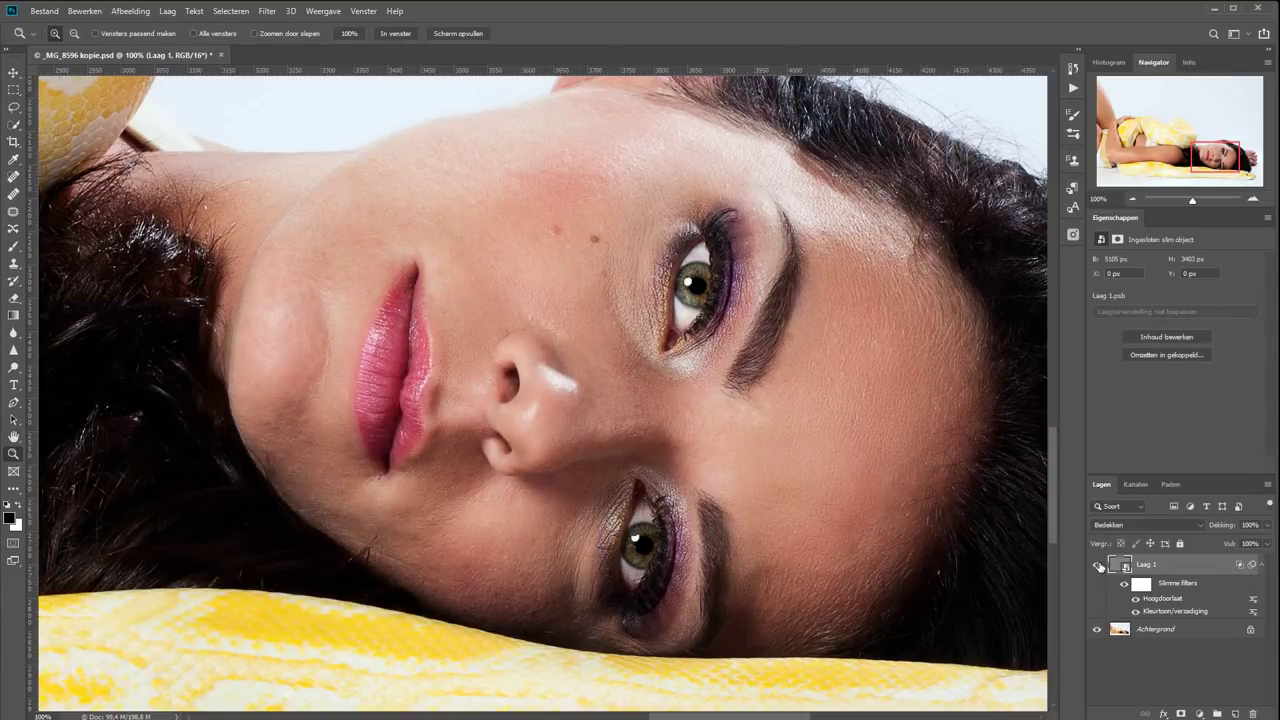
left_click(1098, 565)
left_click(1098, 565)
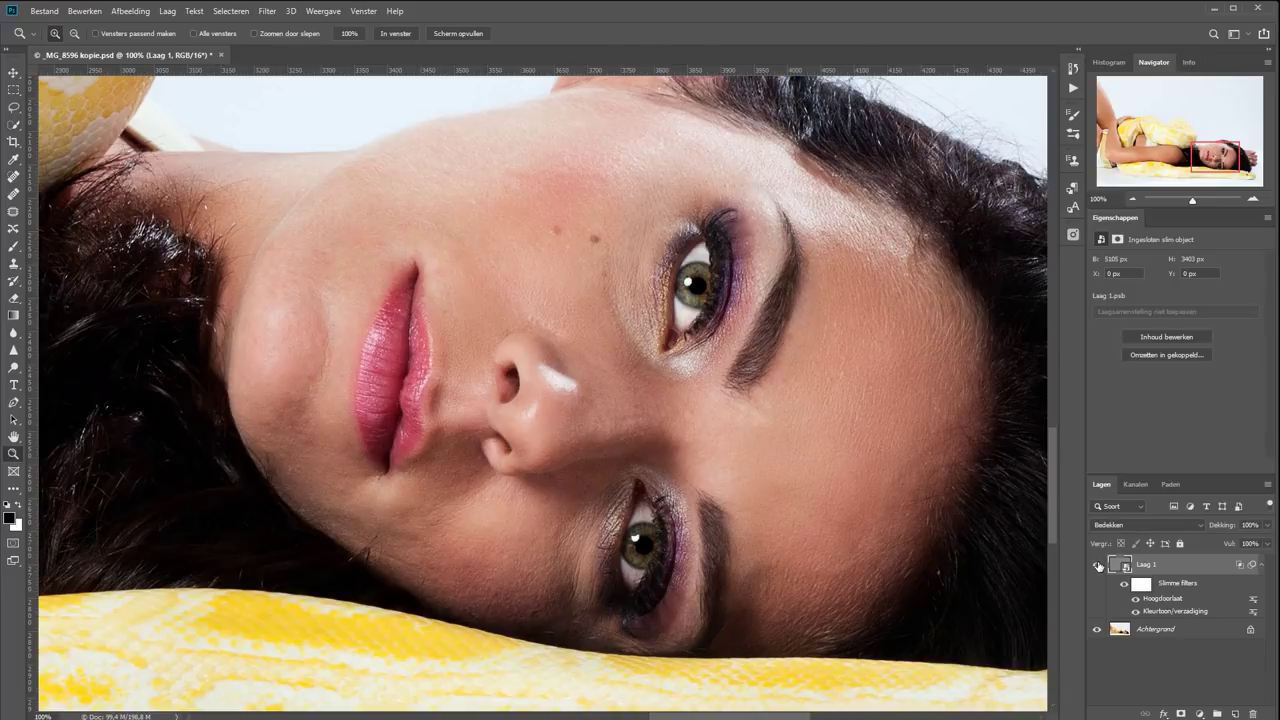